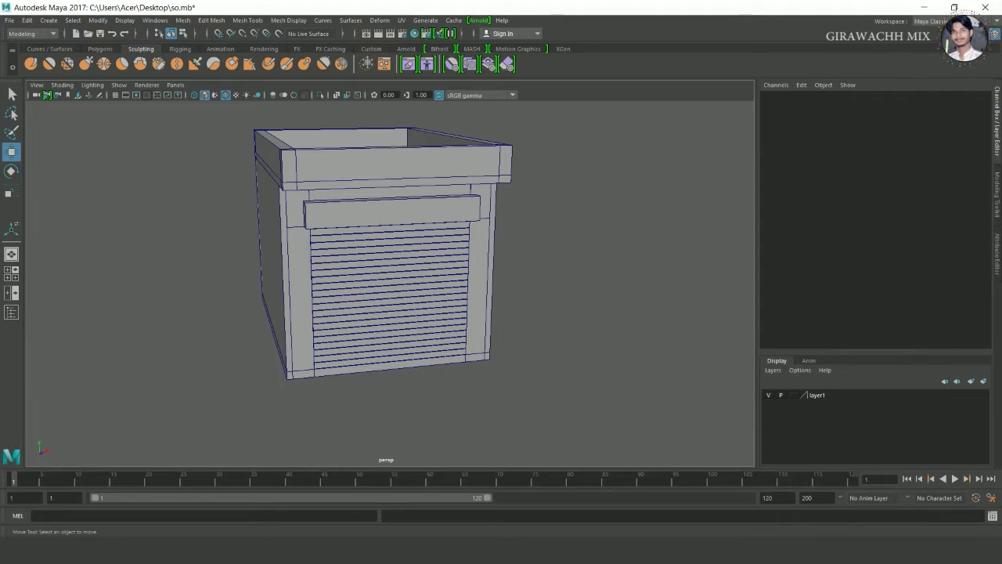
Step: Duplicate the box above the shutter and move the copy forward to about 1.987 in Translate Z
alt+drag(538, 330, 494, 271)
scroll(490, 309, up, 4)
click(469, 165)
scroll(454, 211, down, 4)
key(ctrl+d)
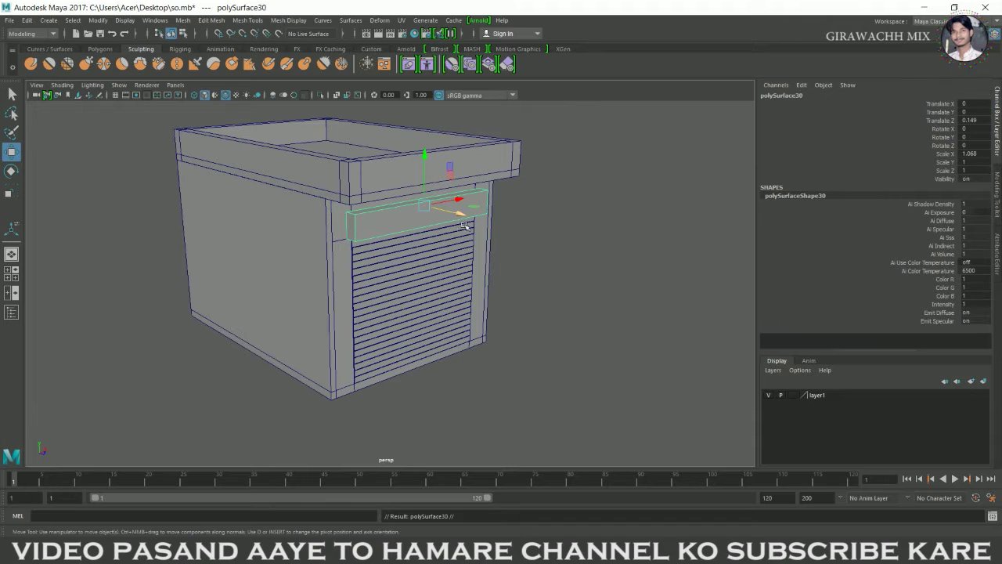
drag(466, 226, 556, 273)
Step: Delete the faces of the duplicated box except its front face, and return to object mode
right_drag(466, 248, 468, 280)
click(438, 264)
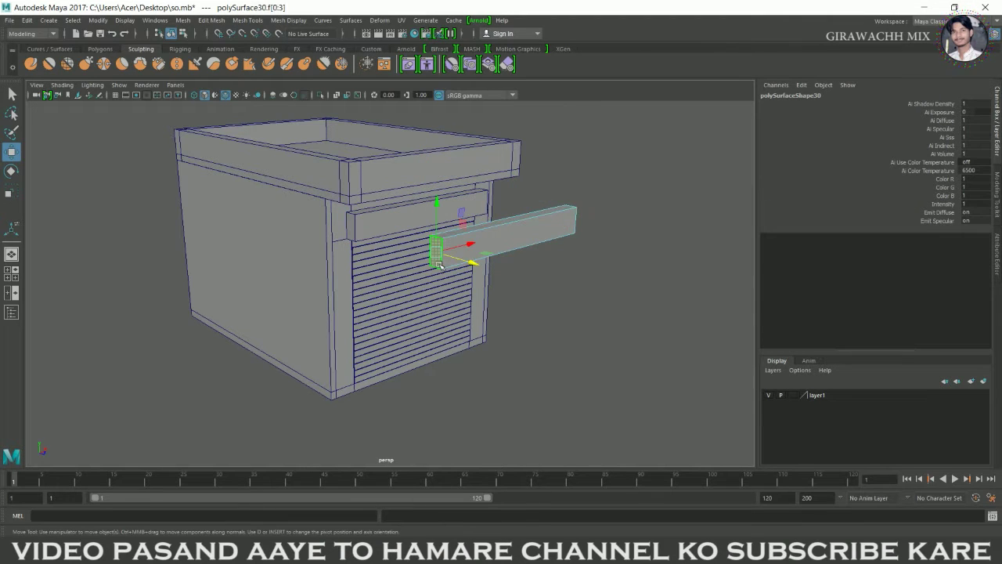
click(628, 257)
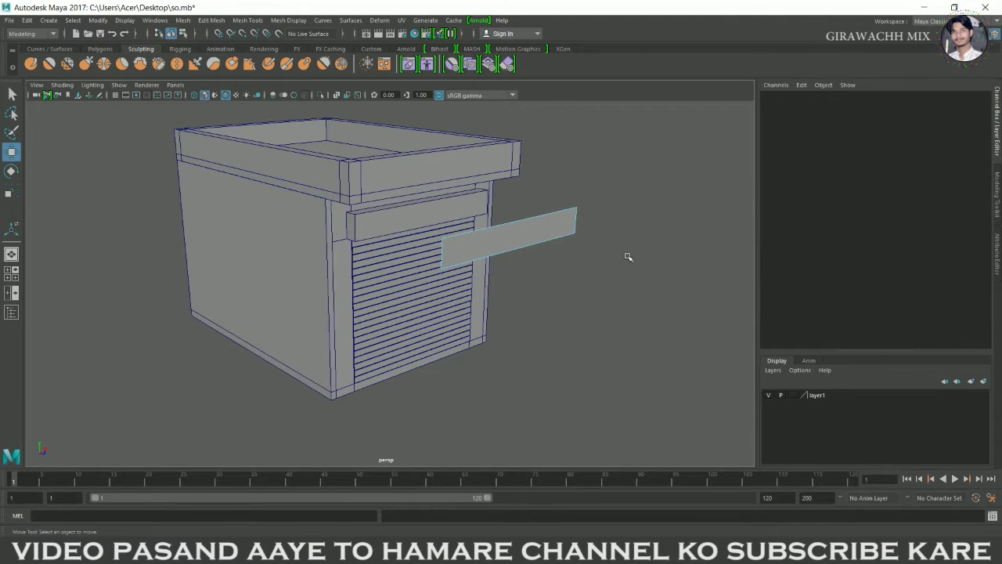
right_drag(529, 234, 522, 197)
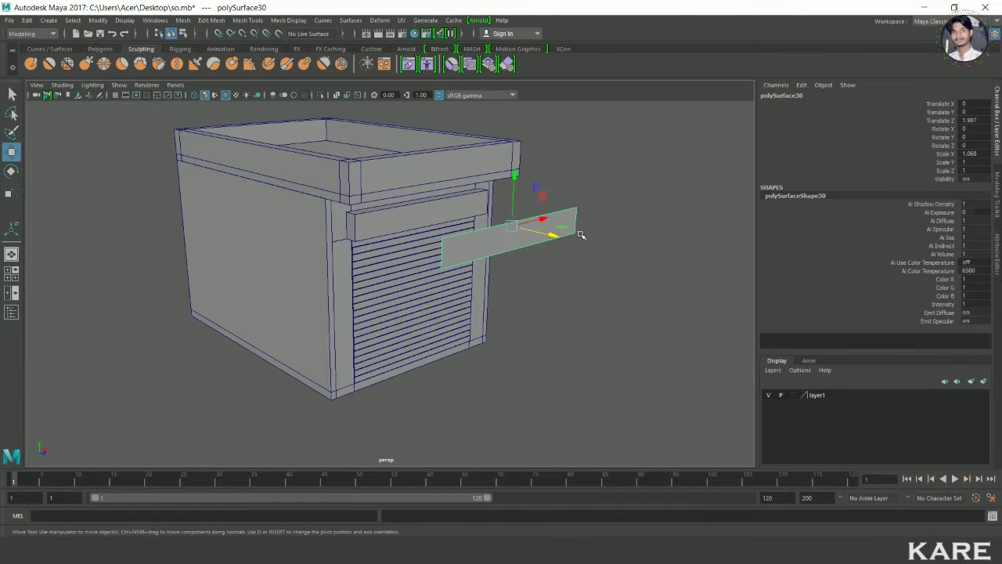
Step: Scale the remaining face down to a narrow strip with Scale X about 0.067
scroll(588, 318, up, 3)
alt+drag(503, 346, 527, 293)
scroll(575, 303, down, 2)
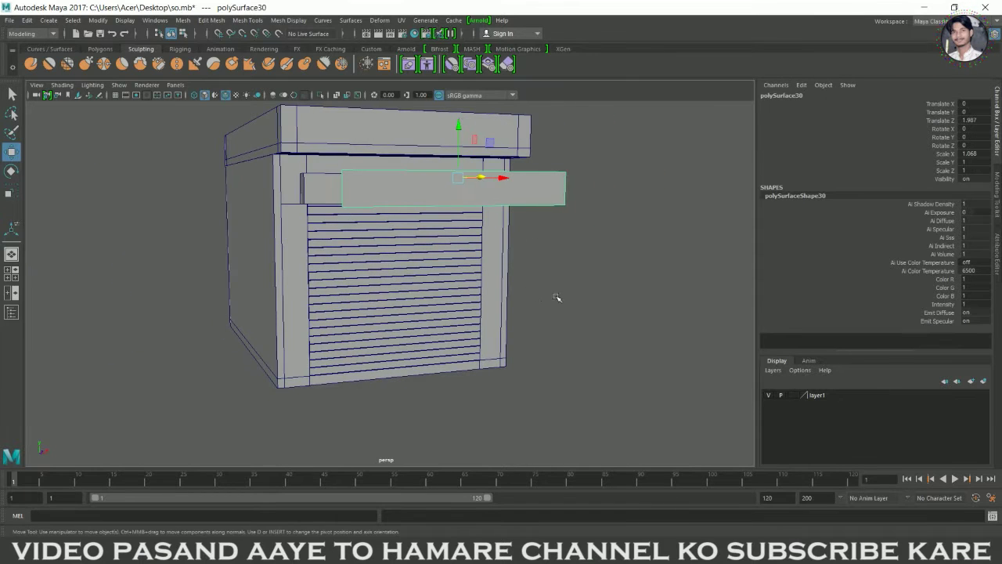
alt+drag(513, 222, 462, 249)
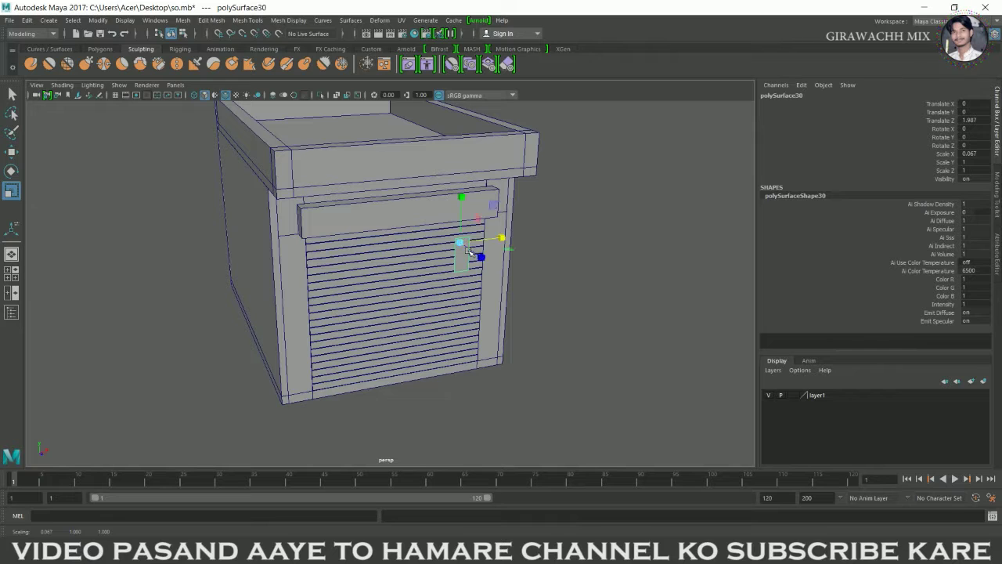
key(w)
Step: In the front view, move the strip to the shutter's left edge, about -1.577 in Translate X
key(space)
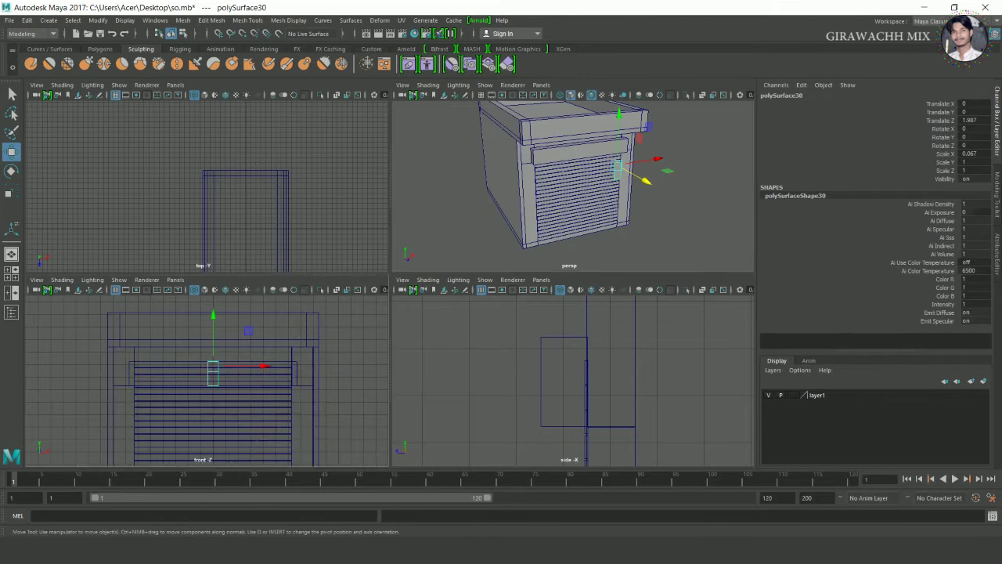
key(space)
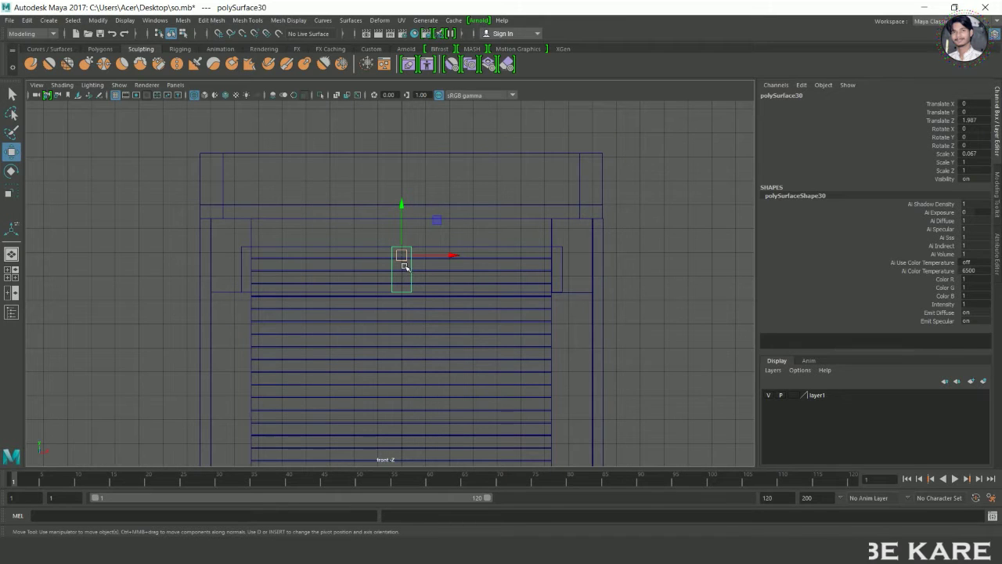
drag(449, 258, 305, 275)
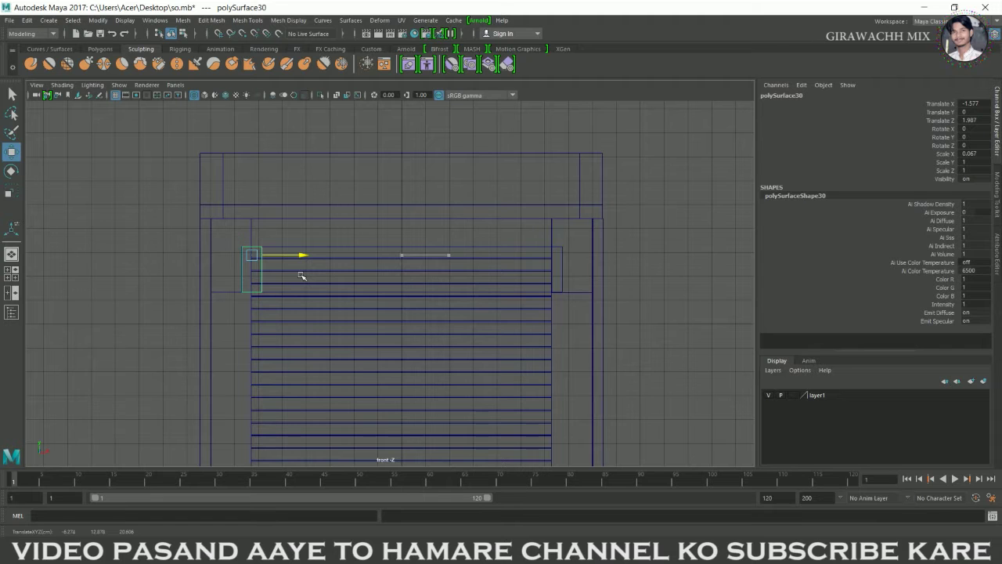
Step: In the side view, move the strip back against the shutter, about -0.043 in Translate Z
key(space)
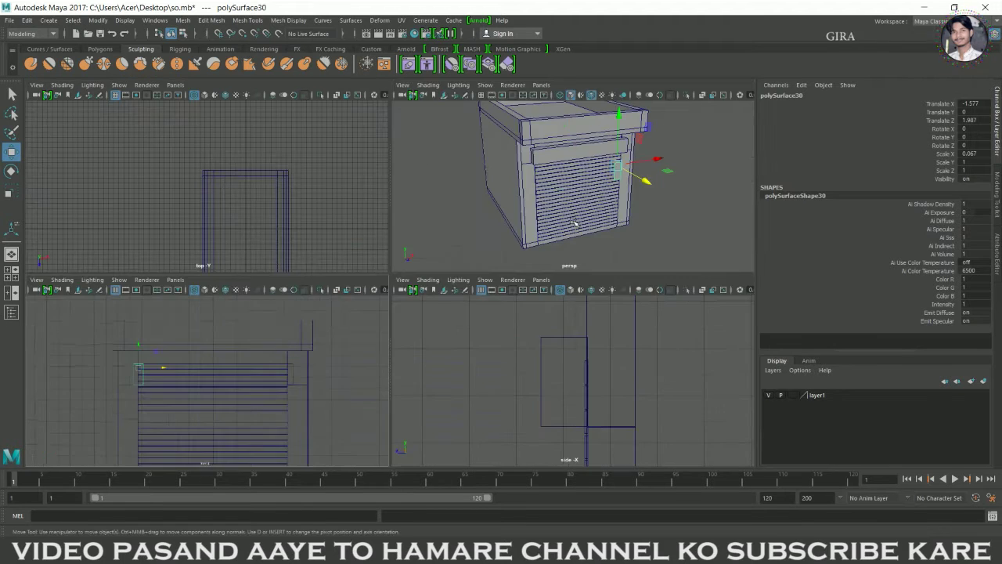
key(space)
alt+drag(557, 260, 612, 255)
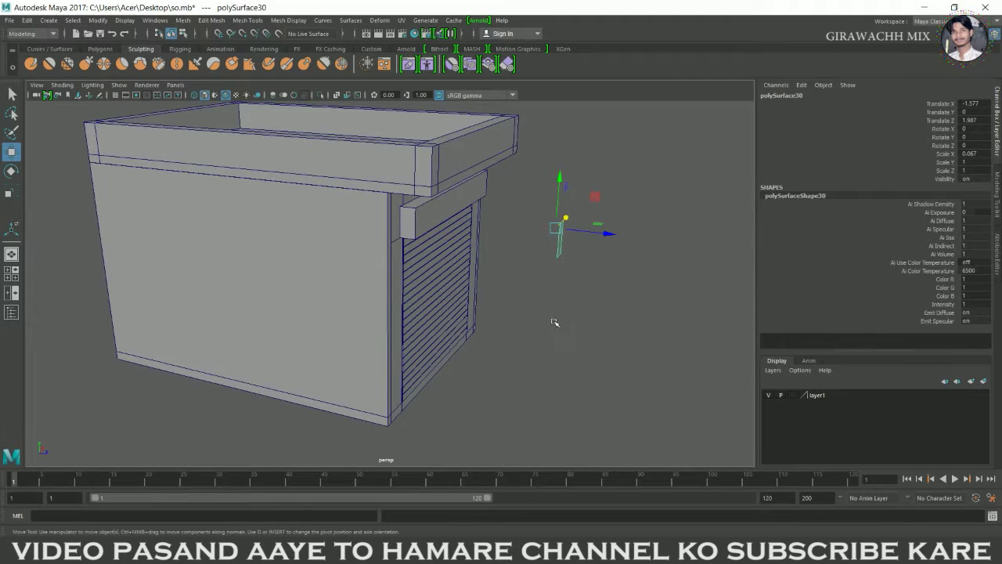
key(space)
key(space)
alt+right_drag(631, 362, 358, 284)
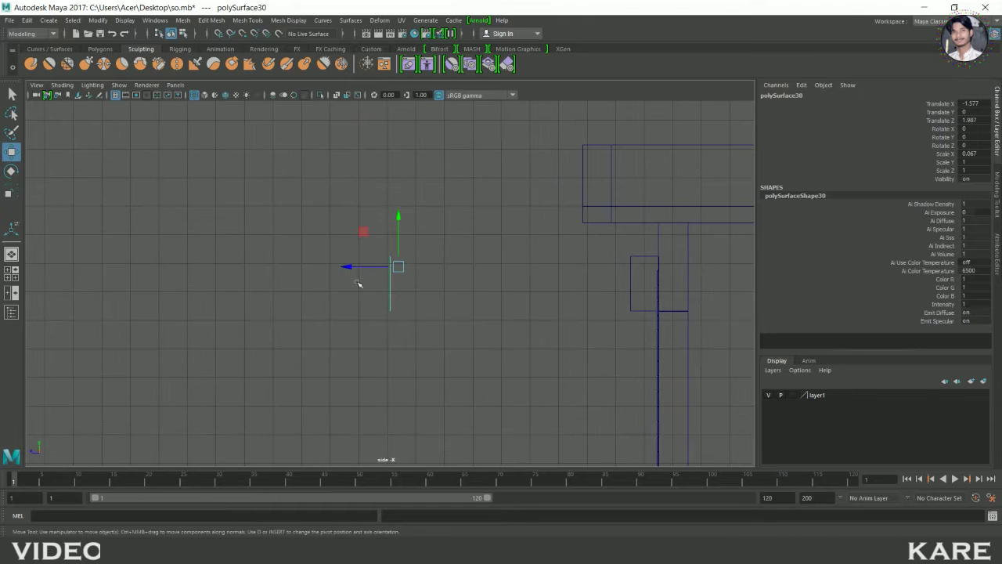
drag(358, 282, 618, 296)
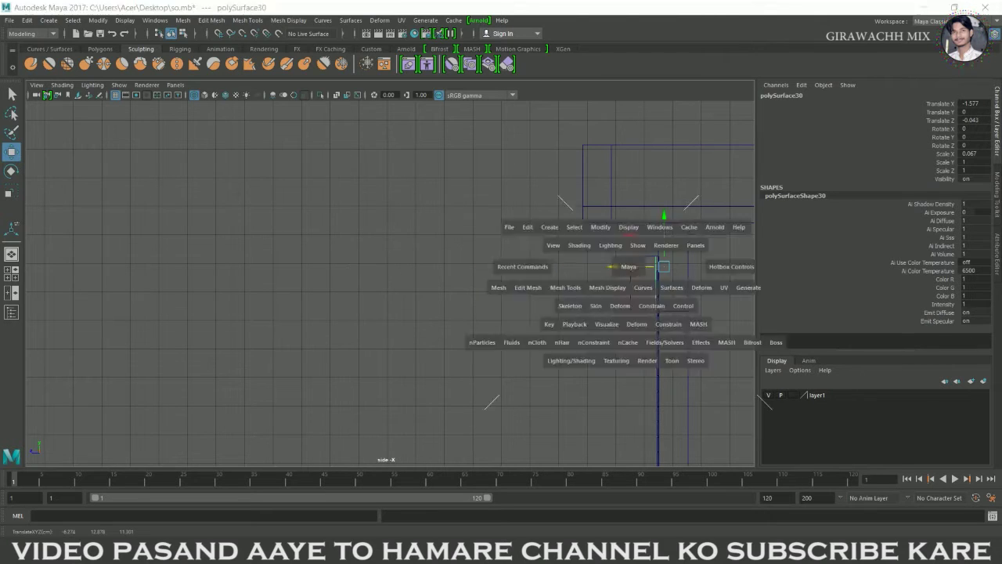
Step: Lower the strip in the perspective view to just beneath the box, about -1.376 in Translate Y
key(space)
key(space)
mouse_move(611, 258)
alt+mouse_down()
mouse_move(584, 247)
mouse_move(599, 246)
alt+mouse_up()
drag(366, 144, 368, 154)
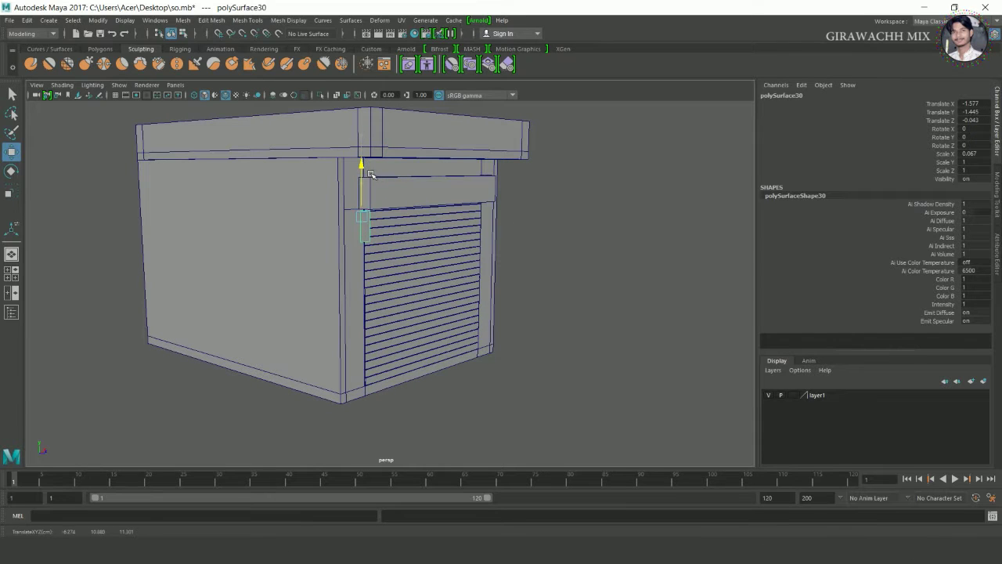
Step: Narrow the strip beside the shutter to about 0.037 in Scale X
scroll(463, 284, down, 5)
alt+drag(533, 274, 427, 303)
scroll(469, 302, up, 8)
key(r)
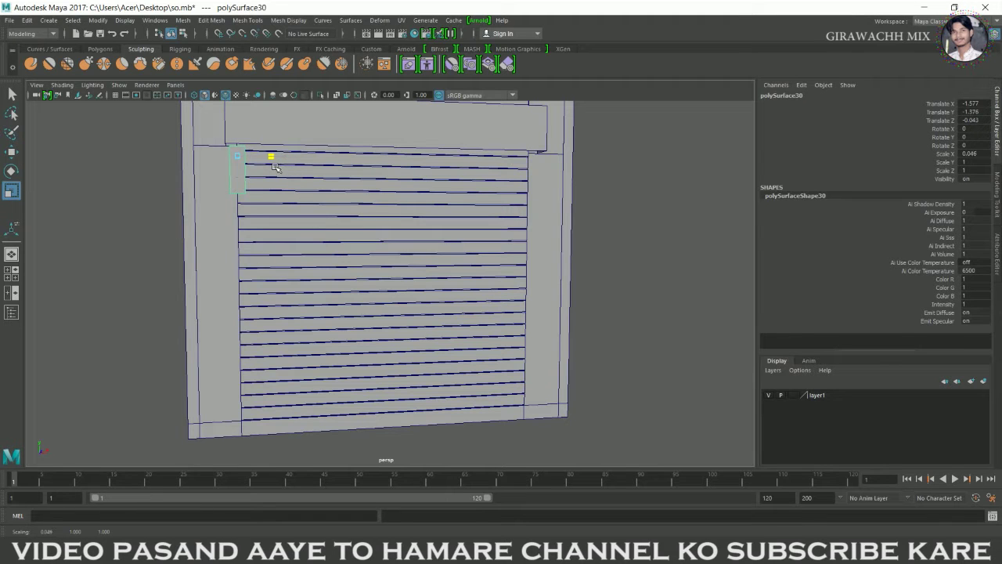
scroll(391, 219, down, 4)
alt+drag(368, 216, 398, 262)
scroll(403, 220, up, 4)
scroll(391, 226, up, 3)
alt+middle_drag(398, 262, 463, 324)
alt+drag(274, 249, 354, 270)
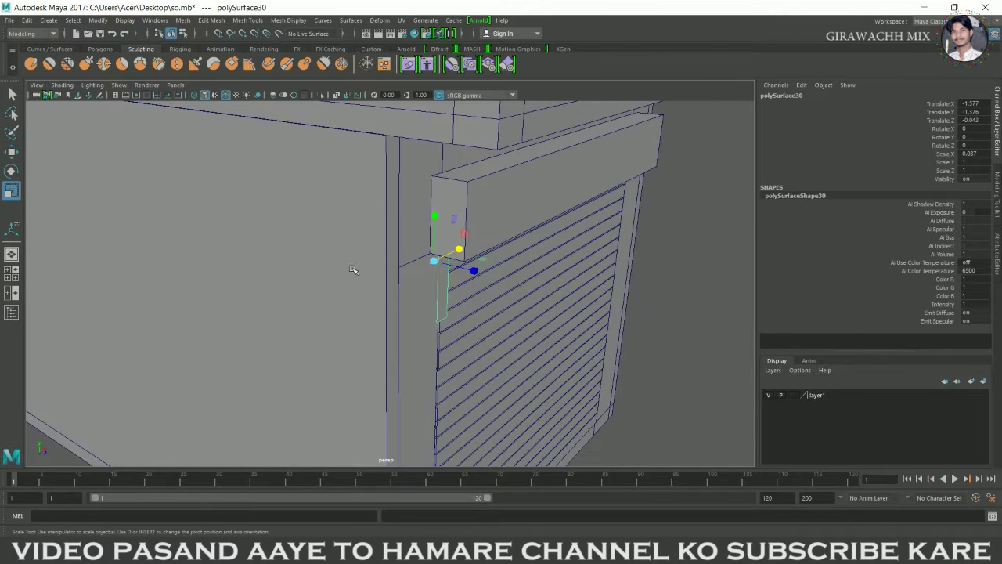
Step: Extrude the strip's two long vertical edges back towards the wall to give it depth
alt+right_drag(393, 289, 530, 314)
key(w)
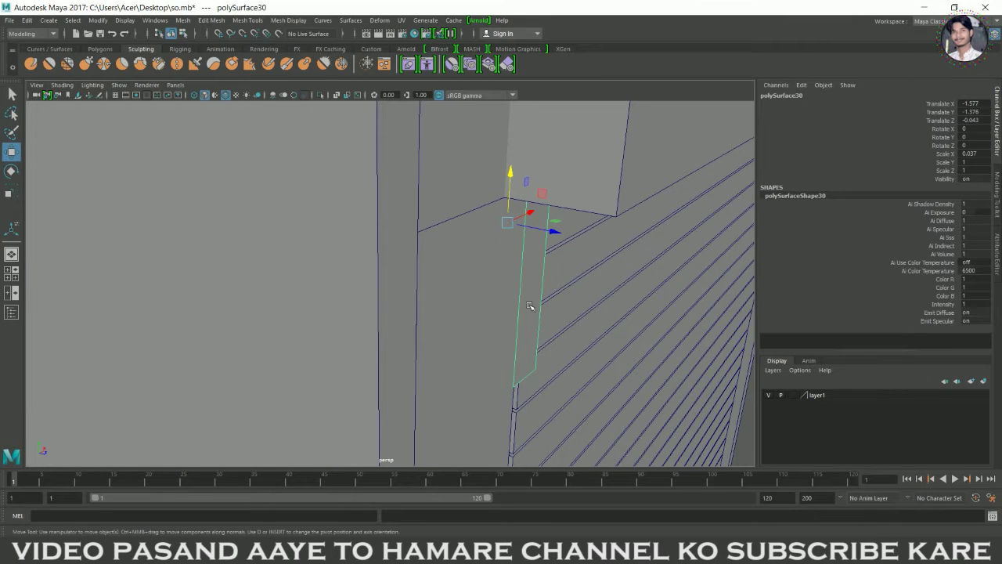
right_drag(529, 252, 530, 285)
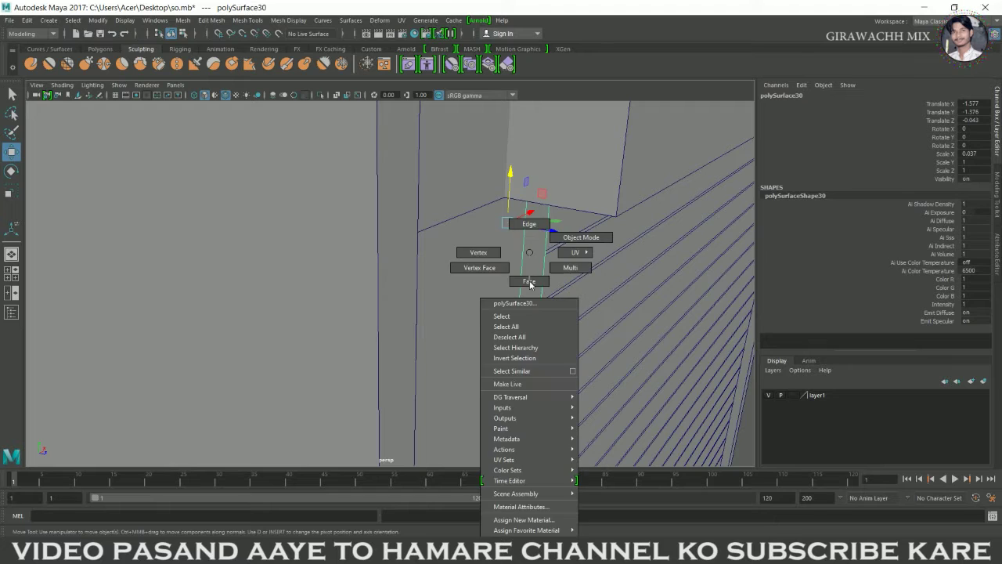
click(528, 189)
click(531, 260)
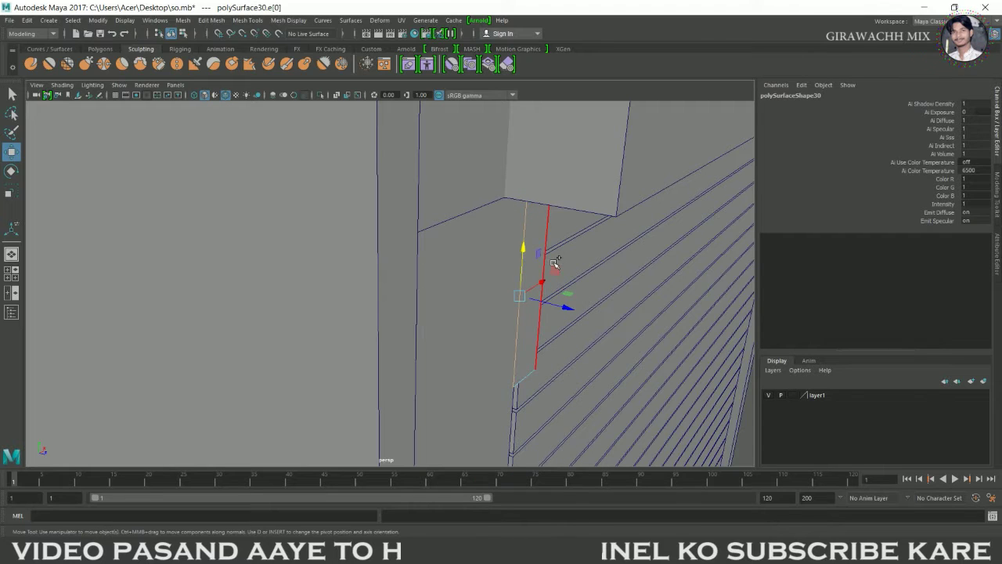
shift+right_drag(548, 270, 532, 288)
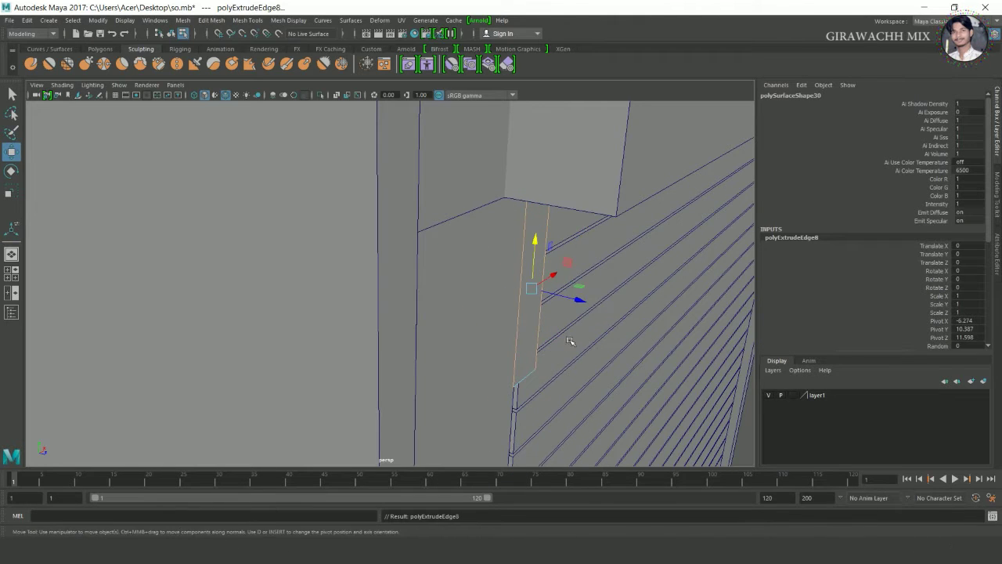
alt+drag(573, 335, 580, 339)
drag(716, 292, 713, 291)
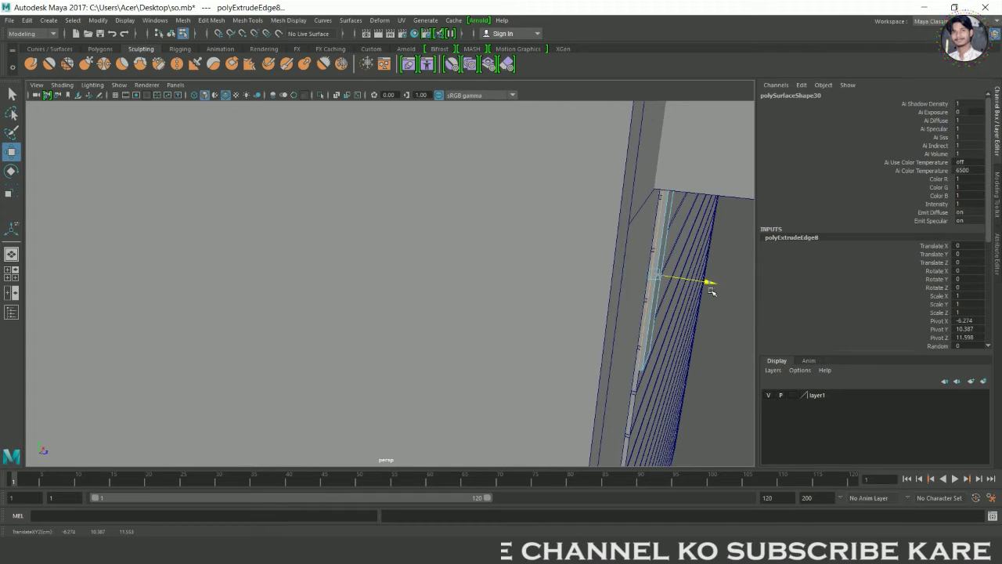
Step: Align the extruded edges with the wall surface behind the shutter slats in the side view
key(space)
key(space)
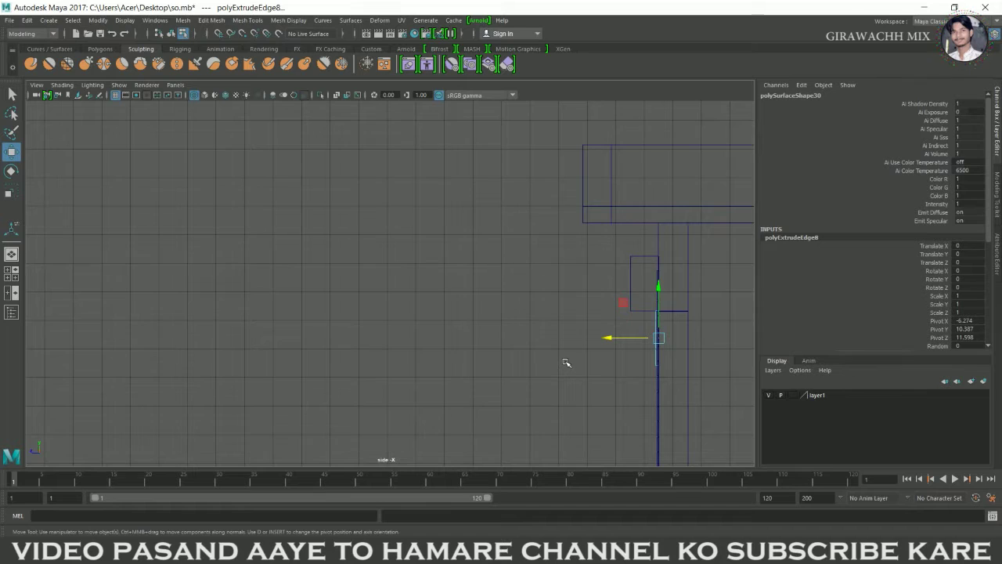
drag(338, 284, 348, 288)
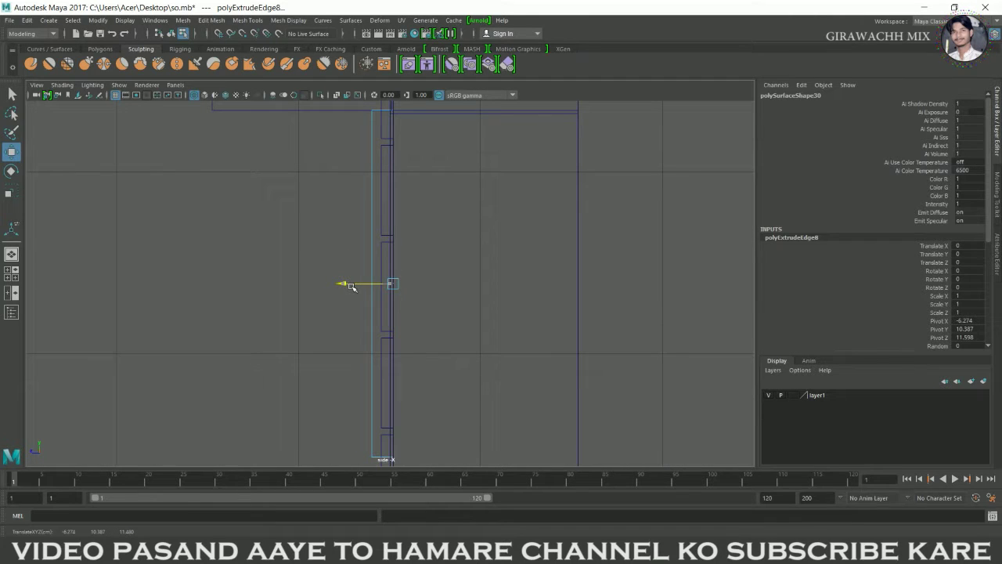
key(space)
key(space)
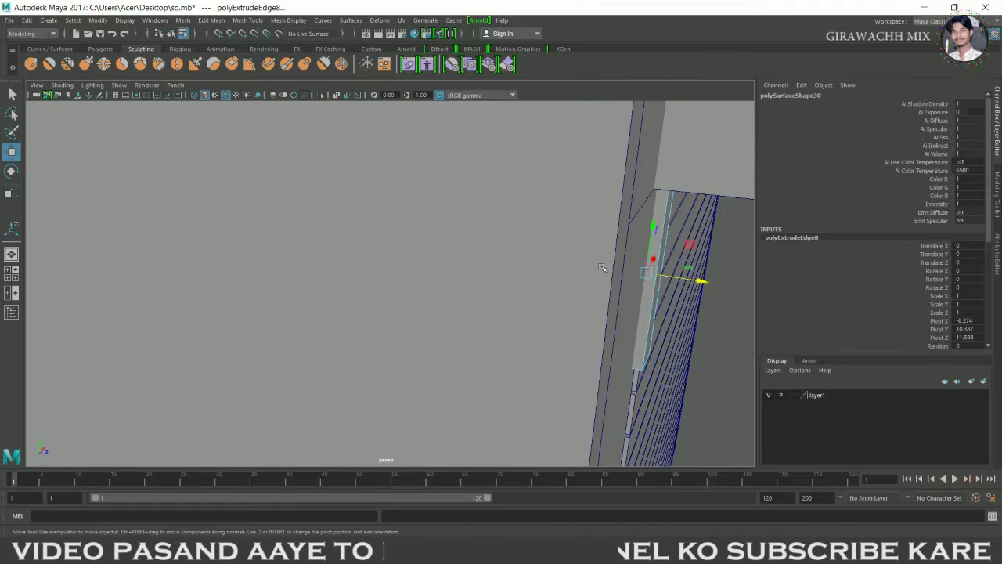
Step: Pull the strip's bottom vertices down to the lower end of the shutter
alt+drag(603, 270, 559, 266)
alt+right_drag(560, 266, 522, 269)
alt+drag(521, 269, 462, 257)
right_drag(348, 247, 291, 235)
drag(356, 212, 361, 360)
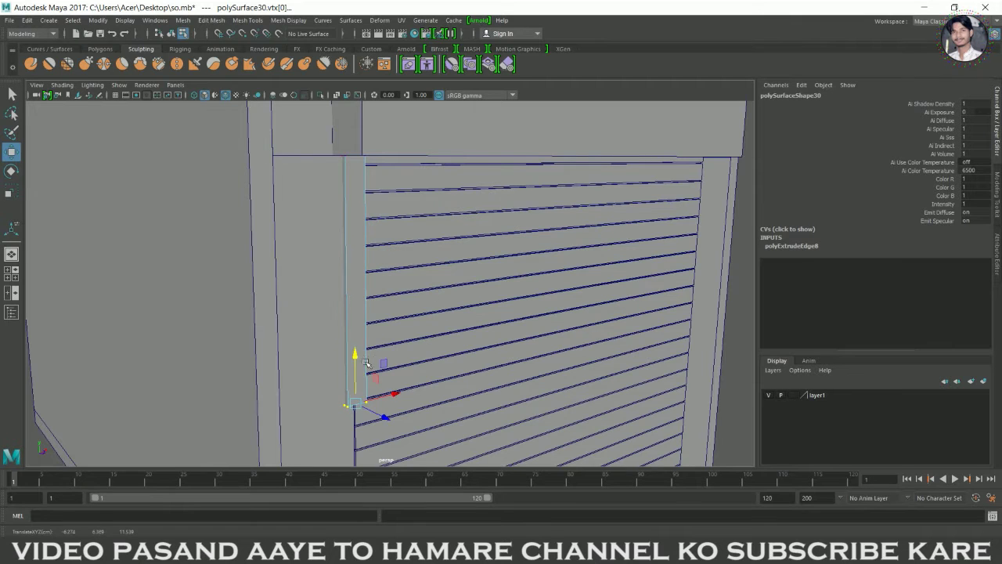
alt+right_drag(493, 342, 477, 365)
alt+middle_drag(532, 317, 476, 255)
drag(383, 192, 388, 365)
Step: Fine-tune the strip's bottom vertices to meet the edge line at the shutter's base, then deselect the strip
key(f)
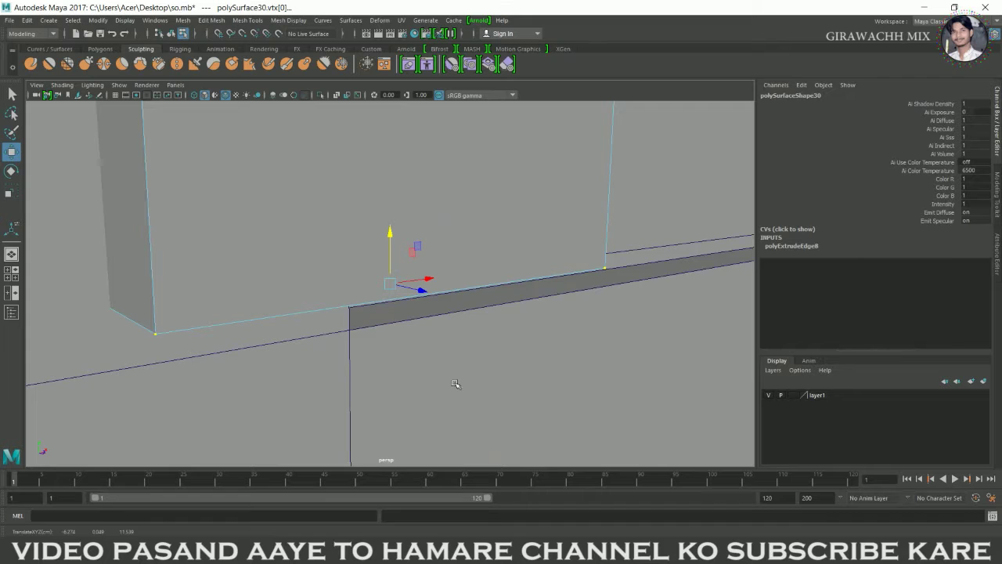
alt+right_drag(454, 384, 449, 371)
alt+drag(449, 371, 352, 365)
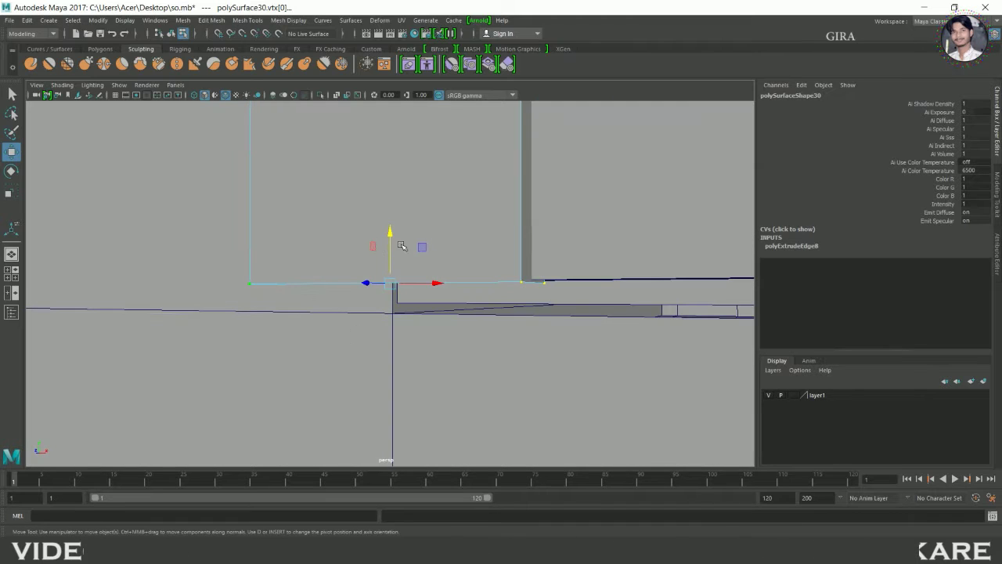
drag(395, 241, 395, 263)
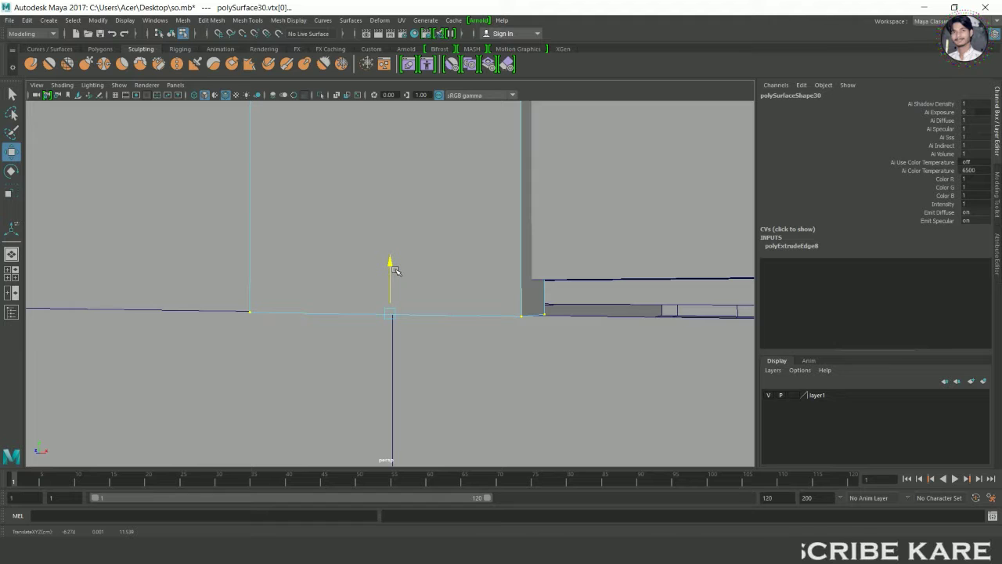
alt+drag(396, 270, 449, 293)
alt+right_drag(449, 295, 314, 295)
alt+middle_drag(329, 296, 329, 376)
alt+drag(376, 329, 266, 329)
alt+right_drag(329, 313, 407, 314)
alt+drag(407, 368, 461, 331)
alt+right_drag(313, 297, 368, 298)
alt+drag(325, 274, 362, 270)
click(462, 245)
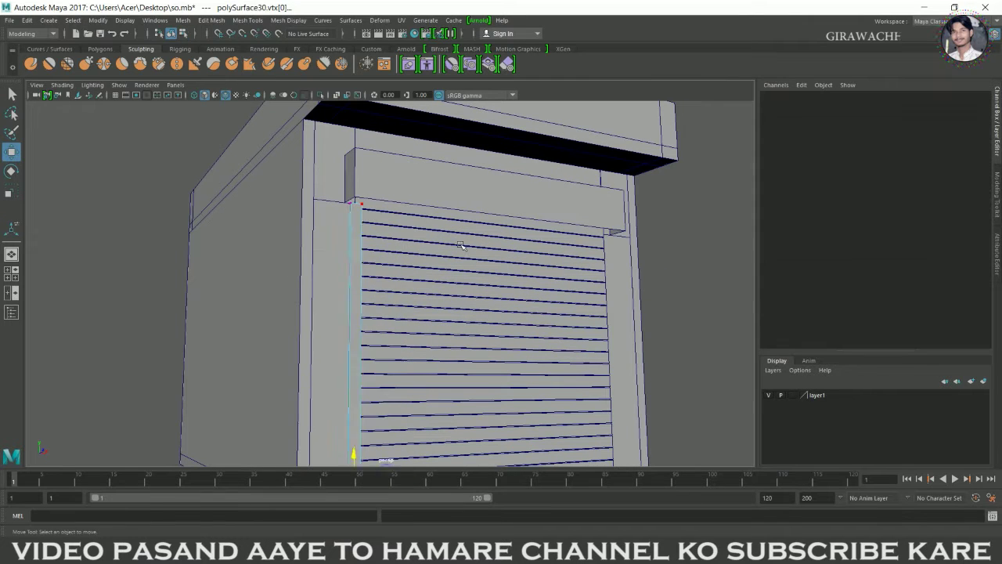
Step: Duplicate the vertical strip and move the copy to the shutter's right edge, about 1.624 in Translate X
scroll(501, 258, down, 5)
alt+drag(474, 196, 356, 267)
scroll(377, 331, up, 4)
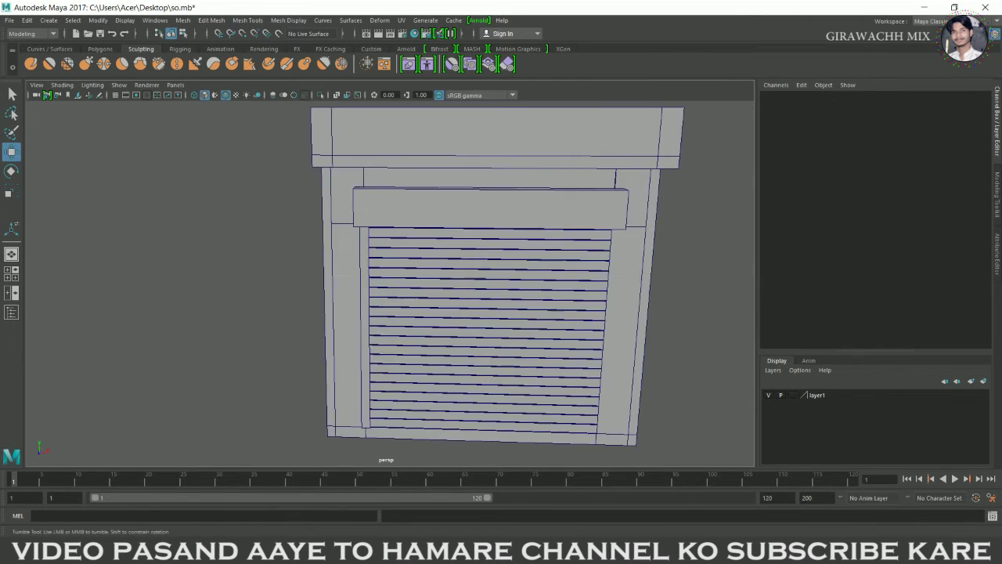
alt+drag(479, 322, 471, 228)
click(371, 298)
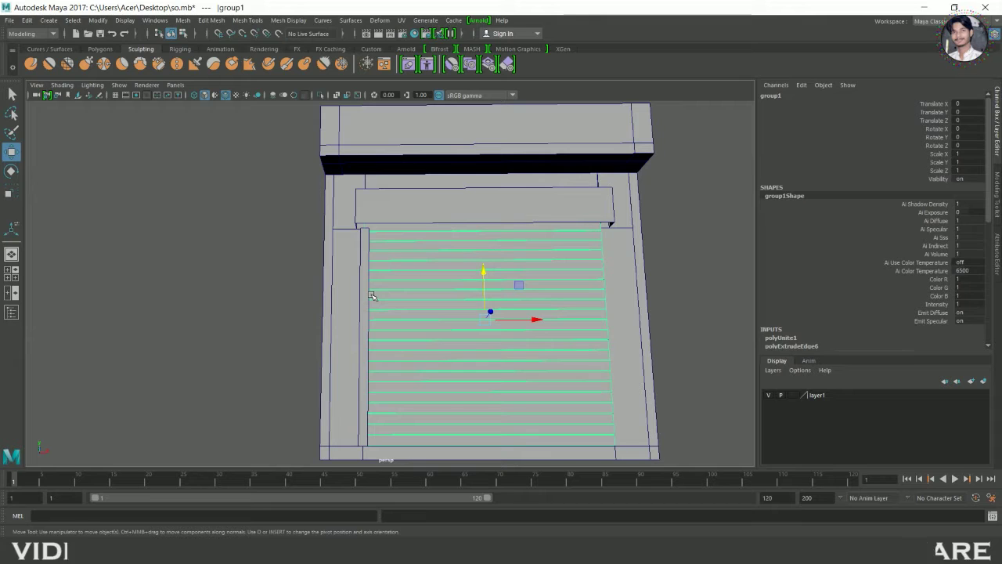
click(370, 296)
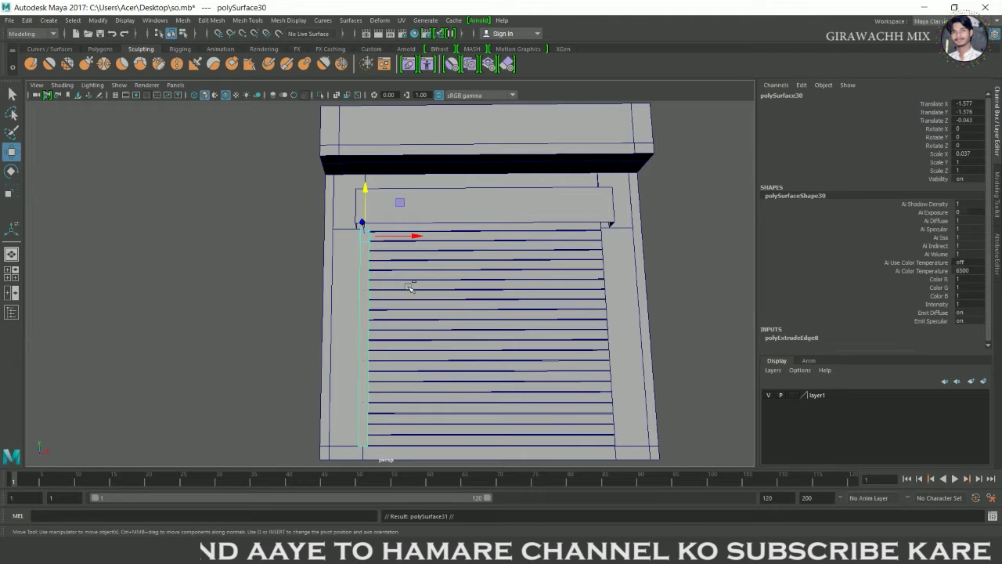
key(ctrl+d)
drag(415, 237, 573, 256)
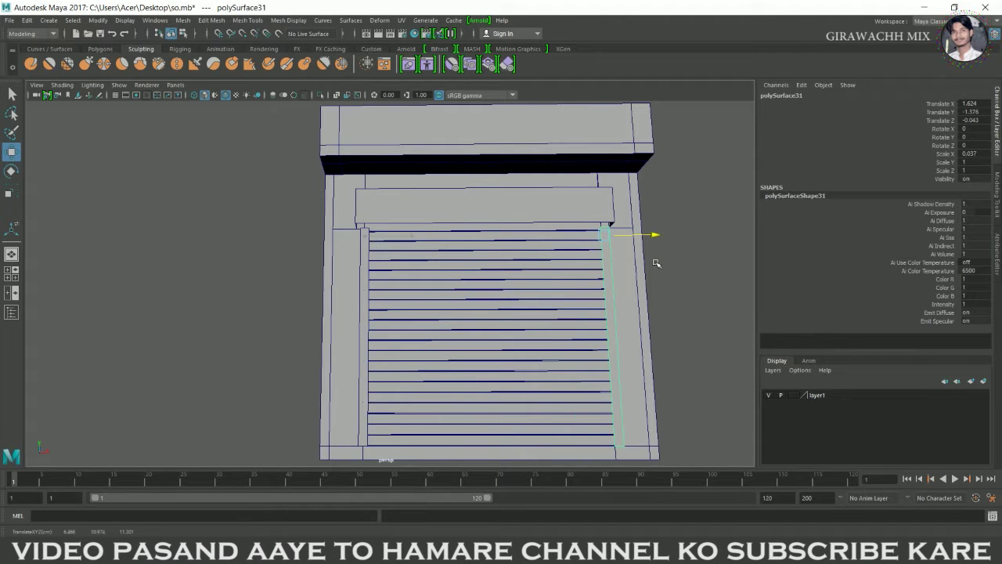
alt+drag(654, 300, 656, 369)
click(672, 416)
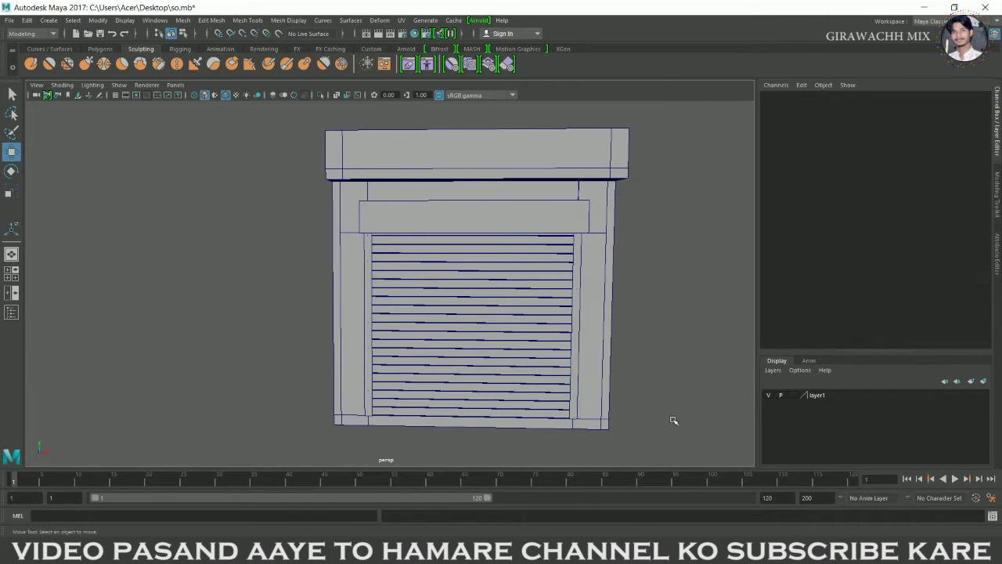
Step: Inspect the lower ends of the vertical strips along both edges of the roller shutter
alt+drag(672, 419, 528, 403)
scroll(528, 402, up, 5)
alt+middle_drag(489, 454, 473, 318)
scroll(486, 383, up, 4)
scroll(473, 318, up, 2)
alt+drag(389, 329, 447, 333)
scroll(417, 331, up, 2)
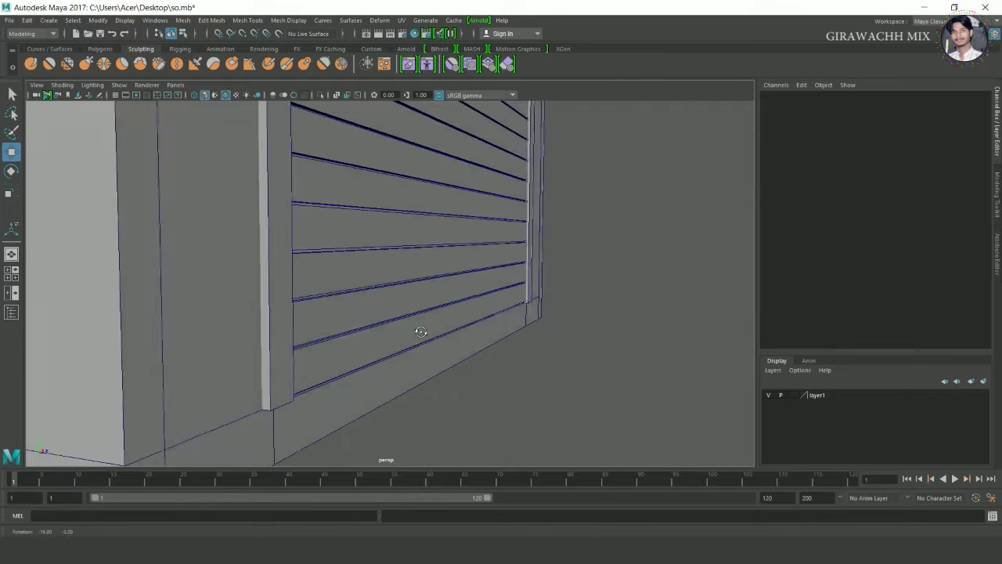
click(282, 404)
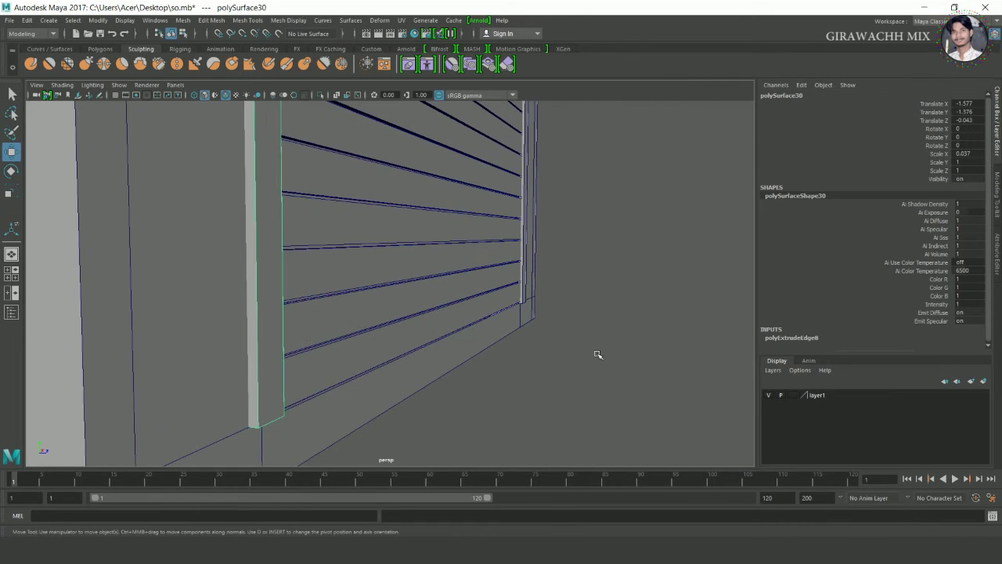
click(536, 300)
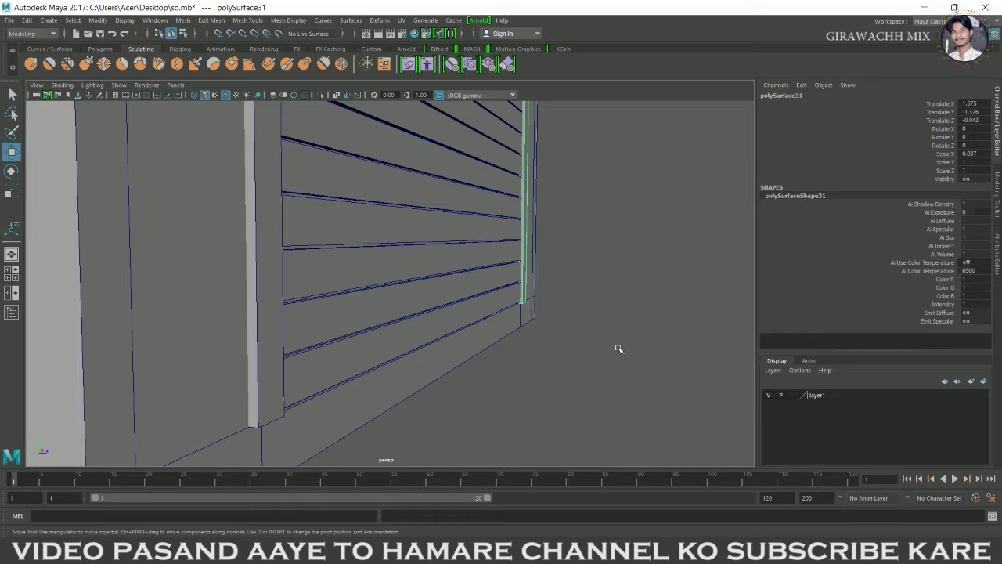
click(254, 419)
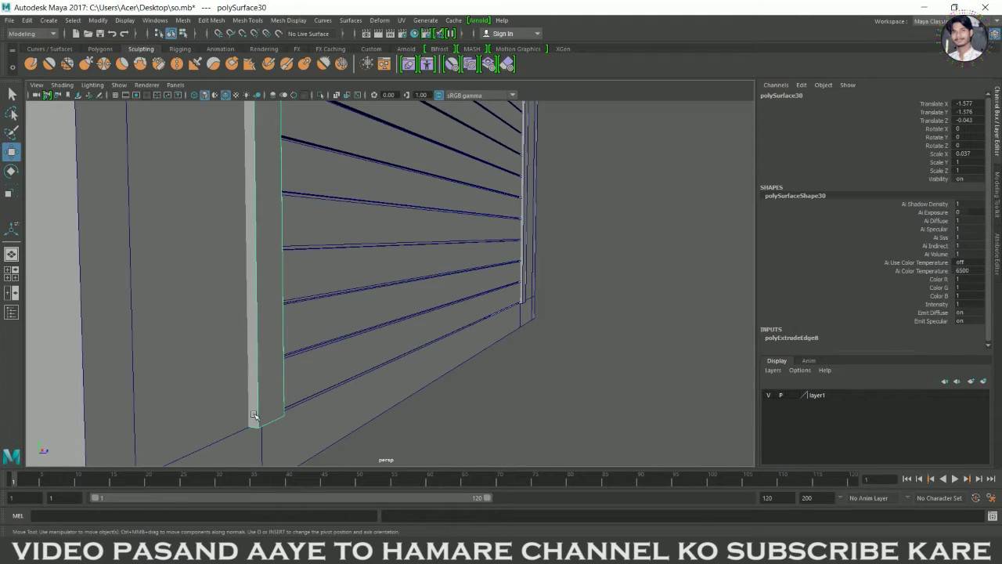
shift+right_drag(270, 333, 166, 335)
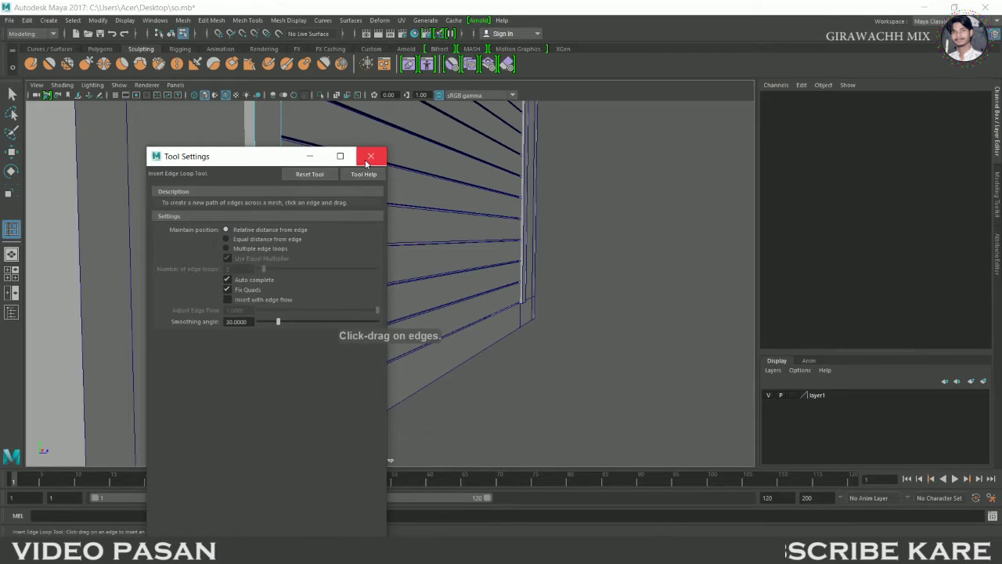
click(368, 155)
scroll(342, 402, up, 3)
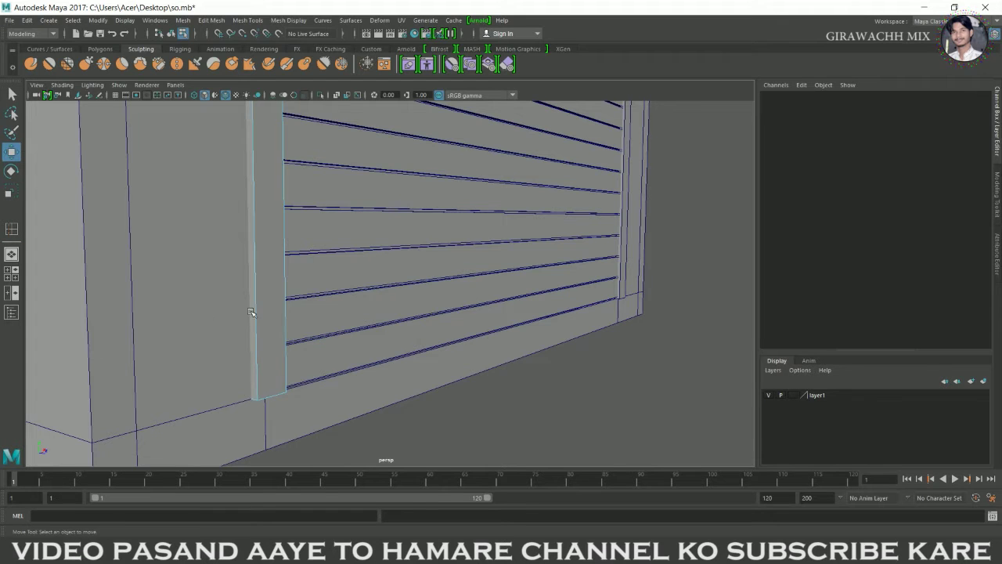
alt+right_drag(367, 276, 271, 286)
alt+drag(271, 286, 184, 290)
right_drag(313, 253, 391, 201)
click(468, 446)
Step: Examine the base of the shutter and its left side strip from several angles and distances
alt+right_drag(468, 445, 301, 367)
alt+drag(301, 368, 315, 357)
alt+right_drag(316, 358, 462, 322)
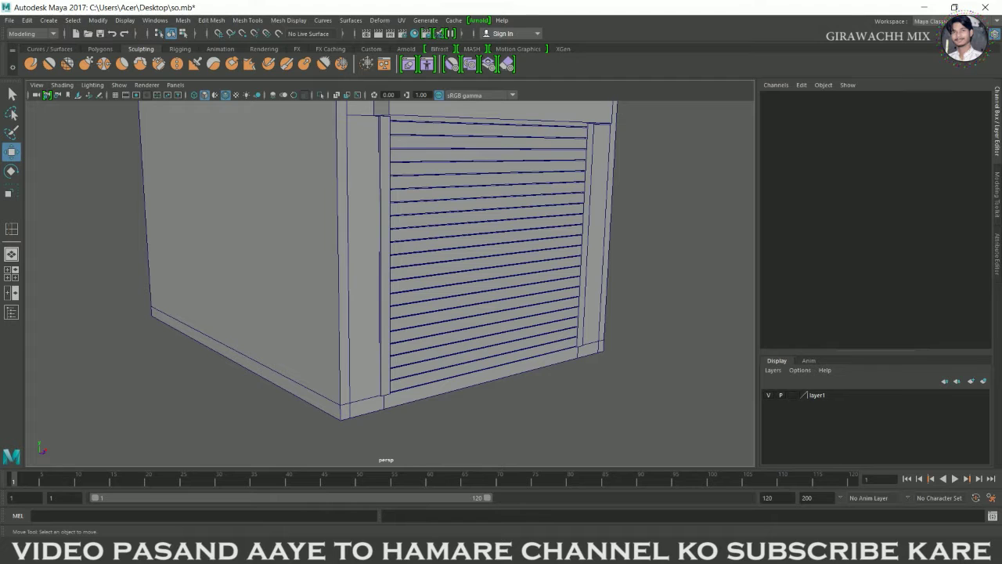
scroll(505, 193, up, 8)
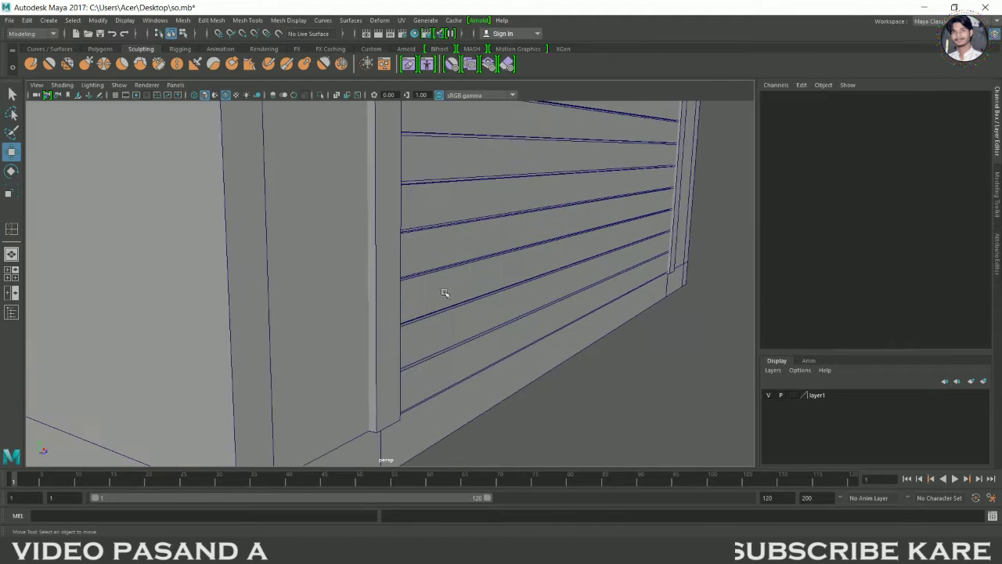
alt+middle_drag(444, 293, 452, 227)
alt+drag(452, 227, 470, 204)
click(429, 290)
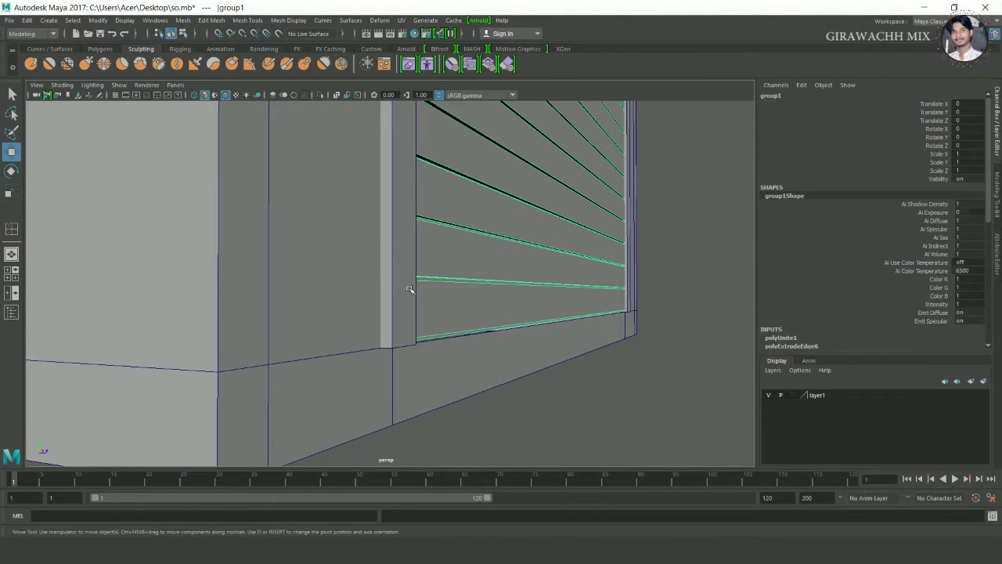
click(407, 268)
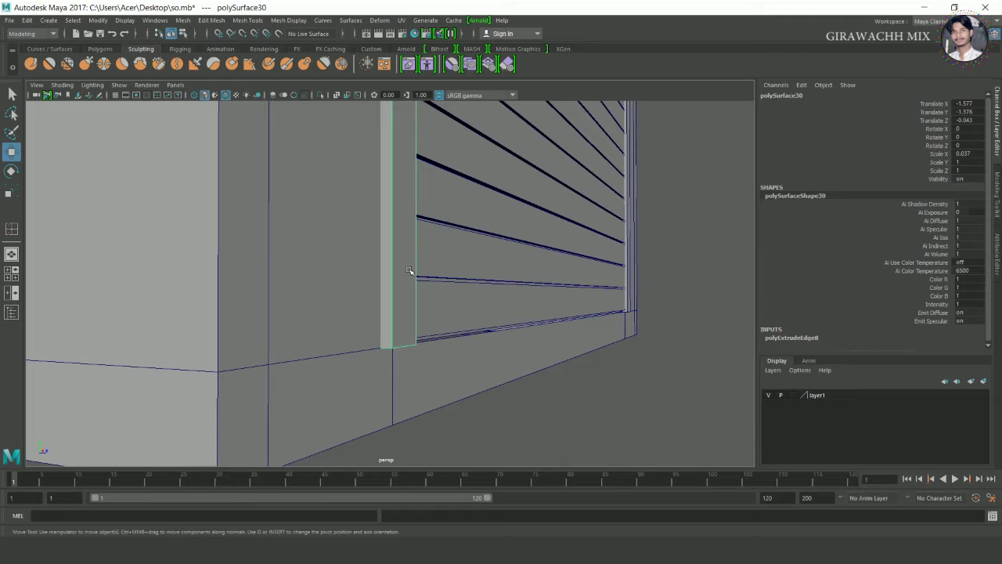
scroll(360, 274, down, 6)
alt+drag(407, 245, 391, 337)
click(474, 381)
alt+drag(474, 381, 508, 368)
alt+right_drag(509, 368, 407, 336)
alt+drag(407, 335, 415, 274)
alt+right_drag(415, 274, 501, 282)
alt+drag(472, 312, 512, 331)
alt+right_drag(512, 331, 477, 309)
alt+middle_drag(478, 310, 353, 293)
alt+right_drag(352, 293, 438, 293)
alt+drag(438, 293, 521, 273)
Step: Activate the Insert Edge Loop tool on the roller shutter, try a loop in the lower slats and undo it
click(521, 272)
alt+right_drag(522, 272, 552, 272)
alt+drag(552, 272, 449, 280)
shift+right_drag(439, 255, 397, 268)
click(408, 255)
key(ctrl+z)
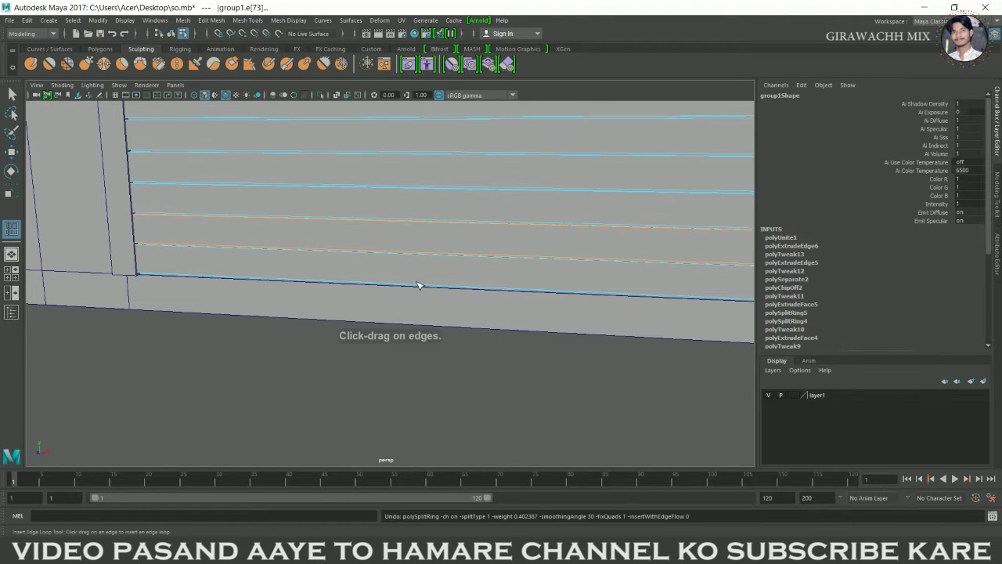
key(ctrl+z)
Step: Insert a vertical edge loop across the shutter's bottom slat, near the middle of its width
alt+drag(416, 282, 339, 282)
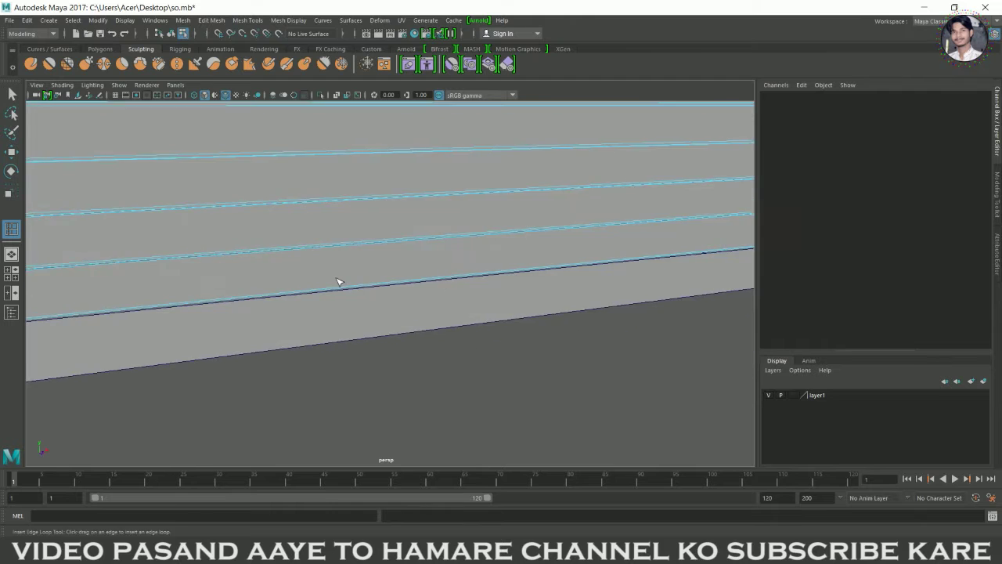
scroll(456, 264, up, 2)
alt+middle_drag(457, 263, 453, 230)
scroll(454, 229, down, 4)
scroll(453, 229, down, 4)
alt+drag(454, 229, 334, 259)
scroll(334, 259, up, 8)
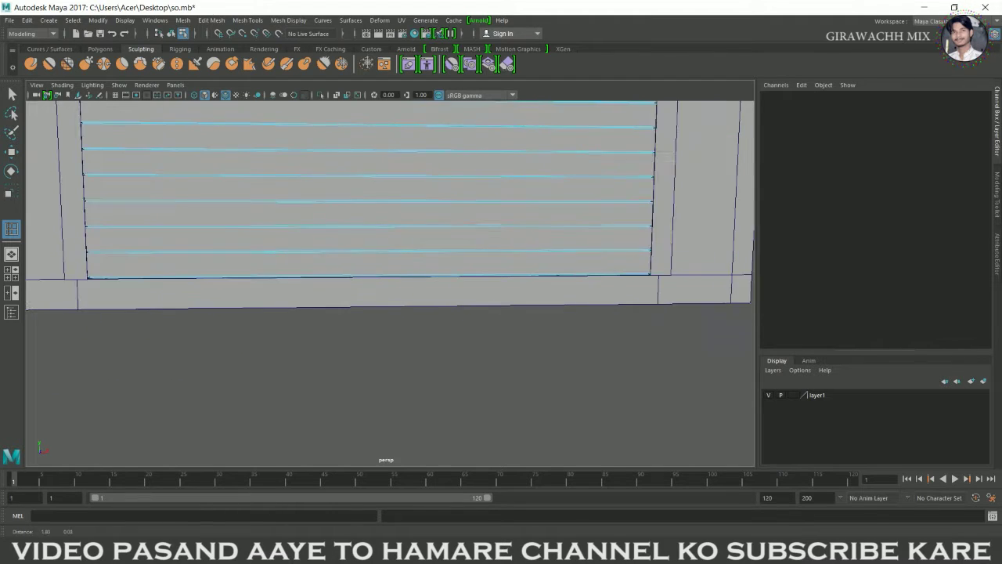
alt+drag(243, 259, 311, 255)
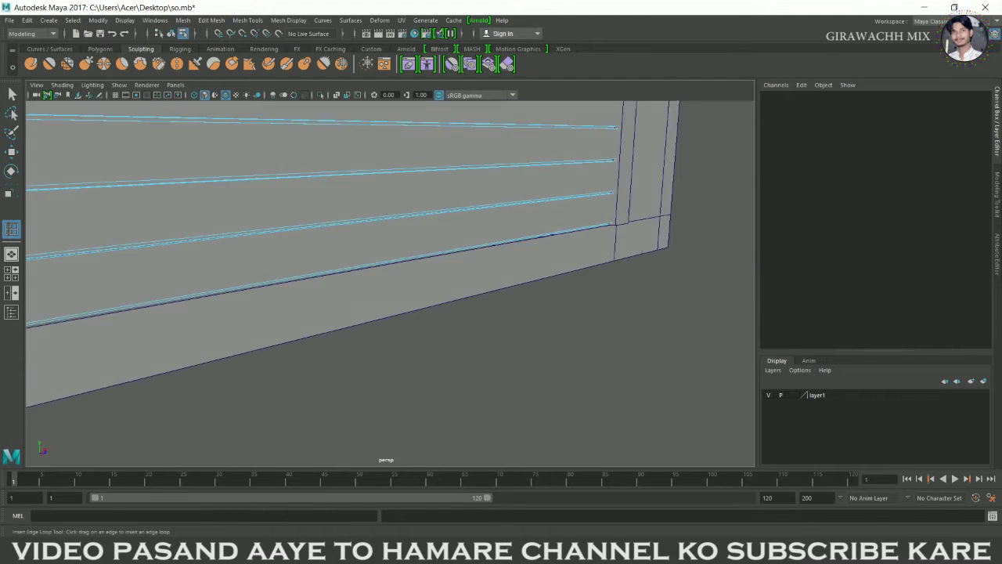
scroll(322, 242, up, 2)
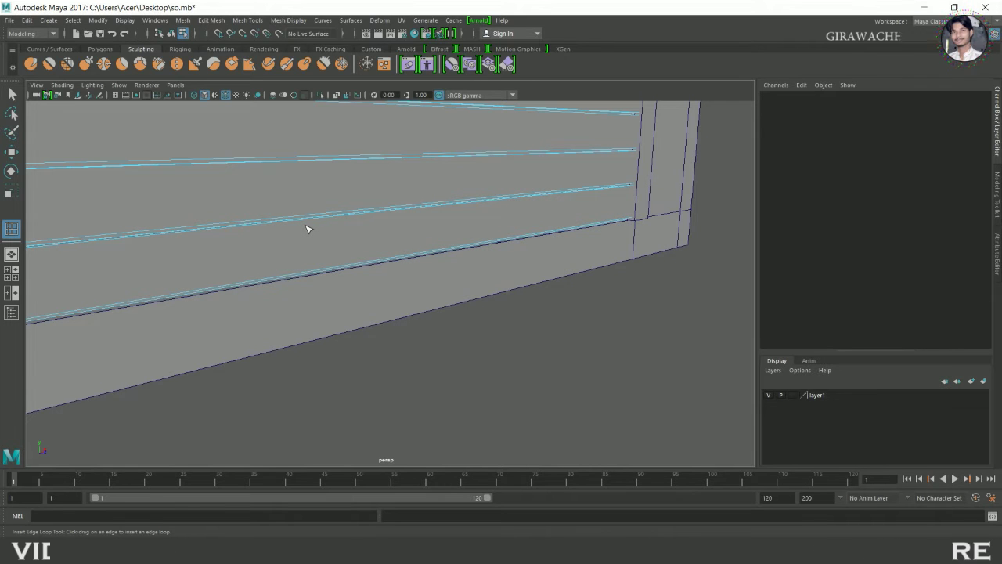
click(307, 229)
Step: Insert a second vertical edge loop on the bottom slat a short distance beside the first one
alt+drag(306, 229, 235, 232)
scroll(235, 232, down, 5)
alt+drag(587, 259, 535, 289)
scroll(308, 272, up, 6)
alt+drag(306, 271, 391, 234)
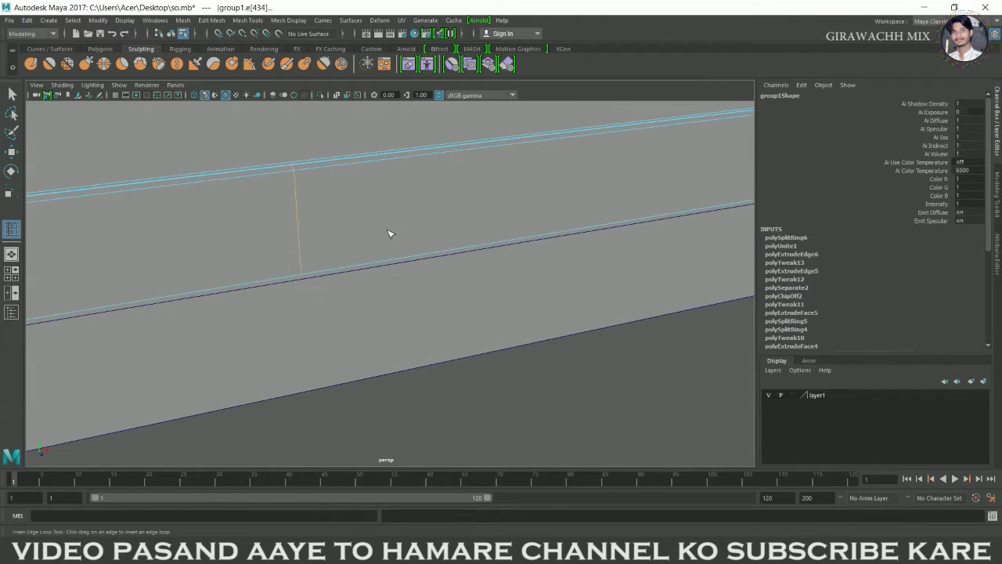
click(399, 166)
Step: Insert two horizontal edge loops along the bottom slat, crossing the pair of vertical loops
alt+drag(399, 166, 435, 286)
scroll(435, 286, up, 6)
alt+middle_drag(446, 262, 454, 315)
scroll(454, 316, up, 2)
scroll(491, 281, up, 4)
alt+drag(384, 290, 451, 303)
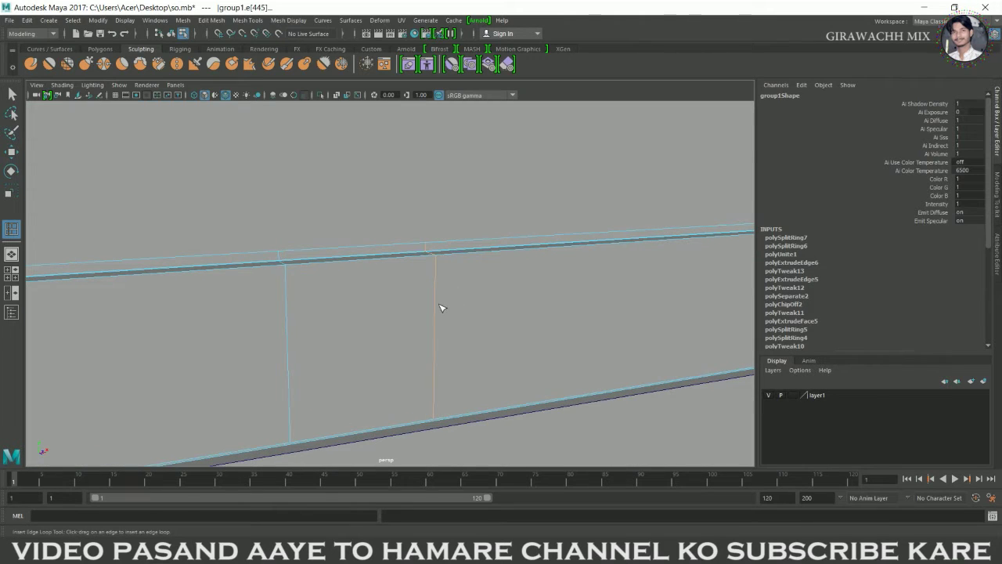
click(439, 315)
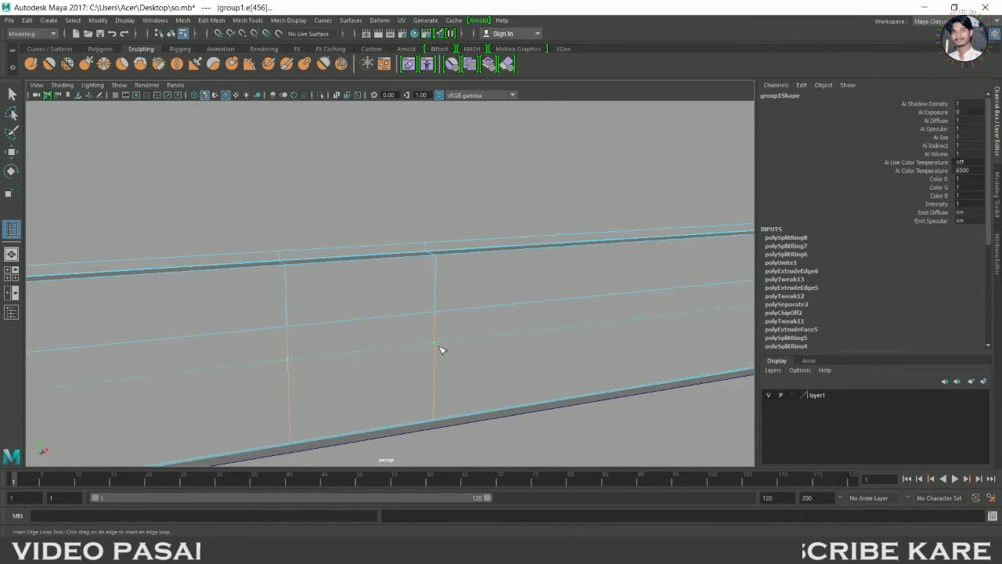
click(442, 362)
alt+drag(477, 336, 365, 310)
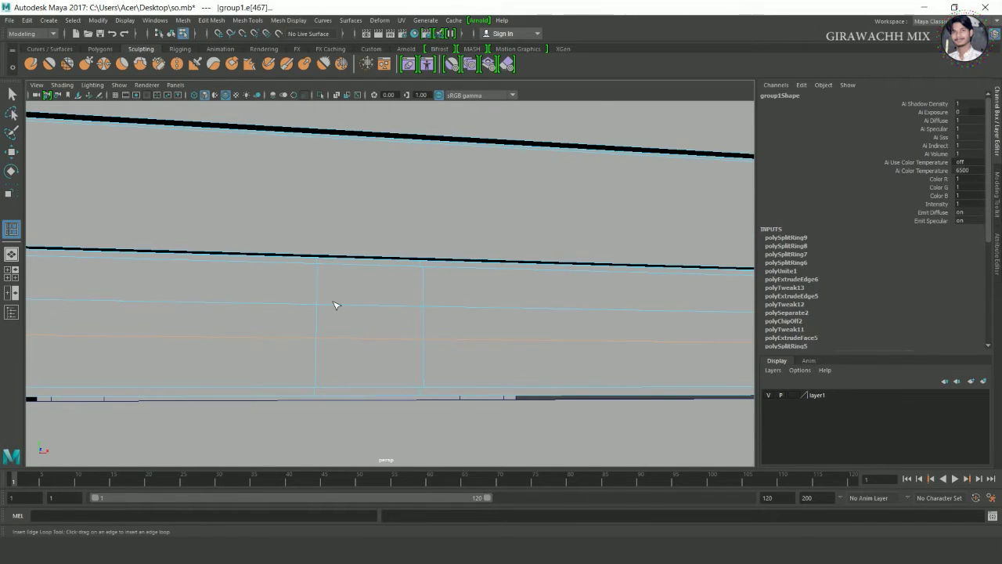
Step: Adjust the height of the upper horizontal edge loop on the bottom slat
key(w)
click(379, 306)
drag(438, 268, 438, 277)
alt+right_drag(438, 273, 317, 329)
alt+drag(317, 329, 404, 246)
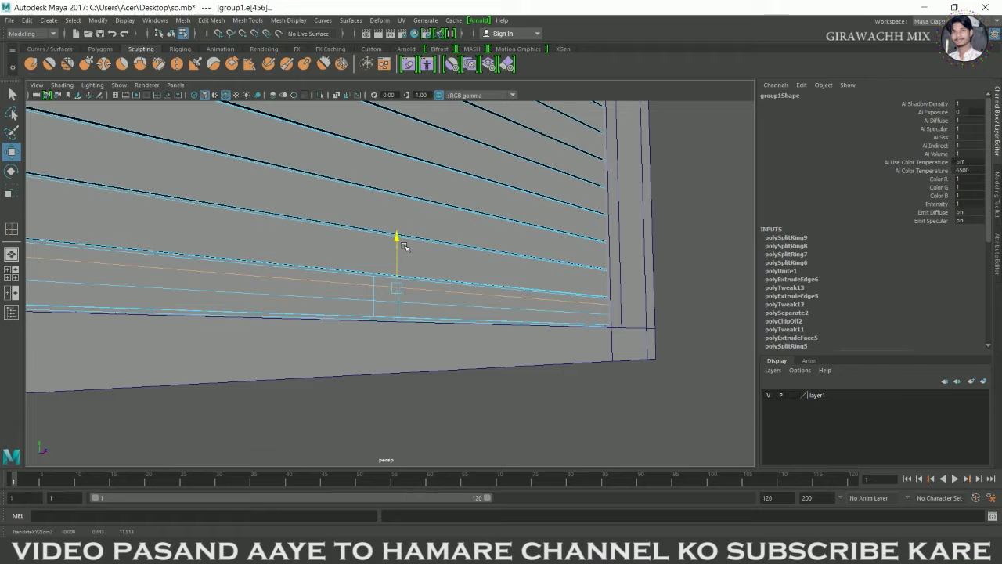
alt+right_drag(246, 334, 532, 357)
alt+drag(532, 357, 499, 353)
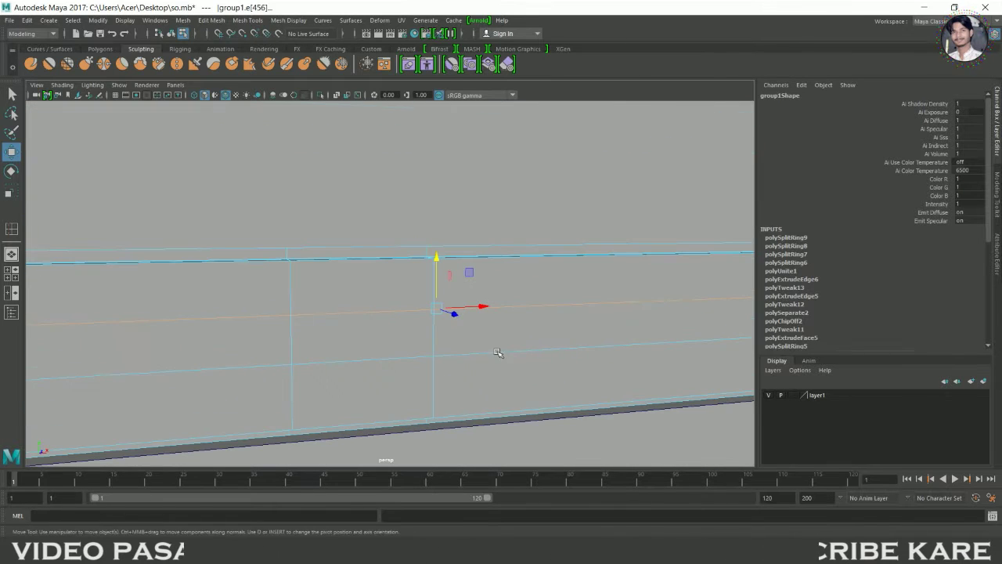
Step: Move both horizontal edge loops down near the slat's lower edge, leaving a narrow band between them
click(460, 358)
alt+drag(443, 317, 479, 334)
alt+drag(417, 335, 328, 286)
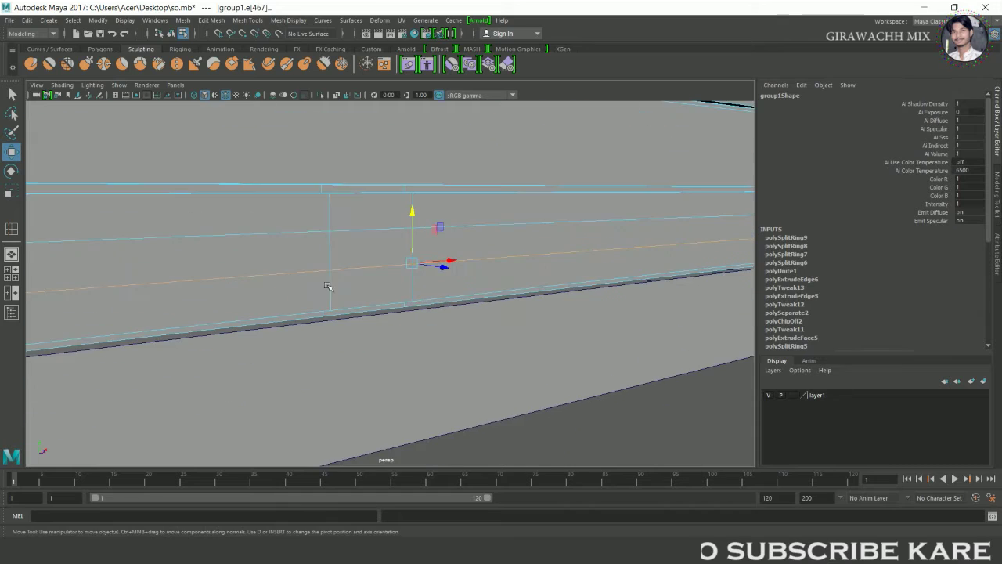
scroll(328, 286, up, 4)
drag(426, 218, 433, 238)
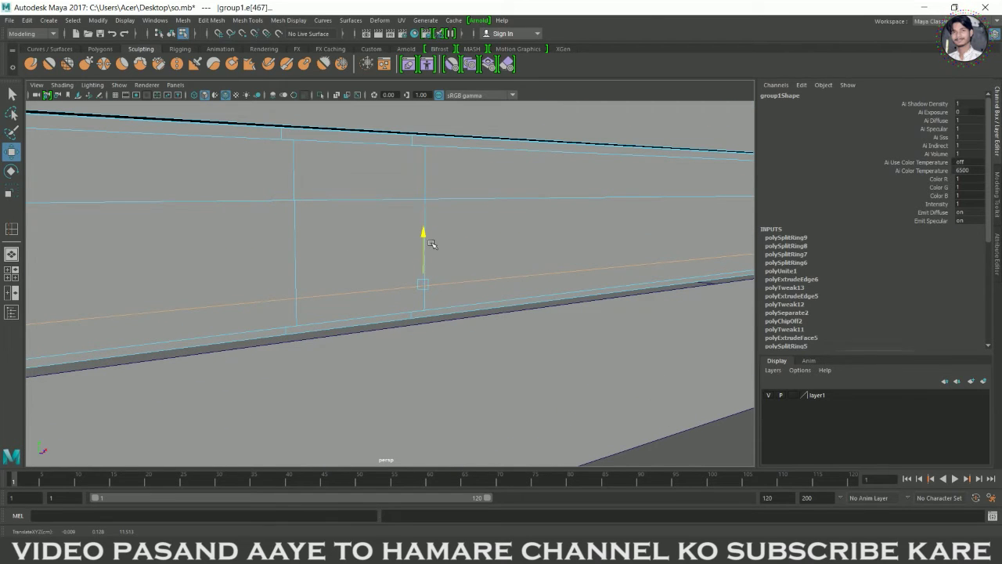
click(399, 200)
drag(424, 166, 431, 209)
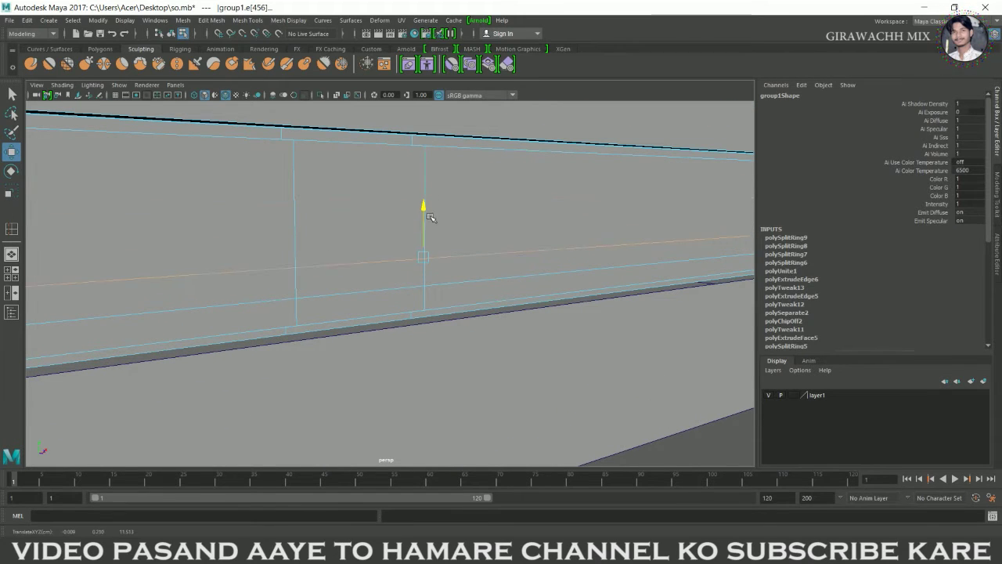
Step: Return the shutter to object mode and deselect it
alt+drag(340, 285, 227, 269)
scroll(177, 268, down, 5)
alt+drag(305, 269, 350, 270)
alt+drag(438, 274, 374, 310)
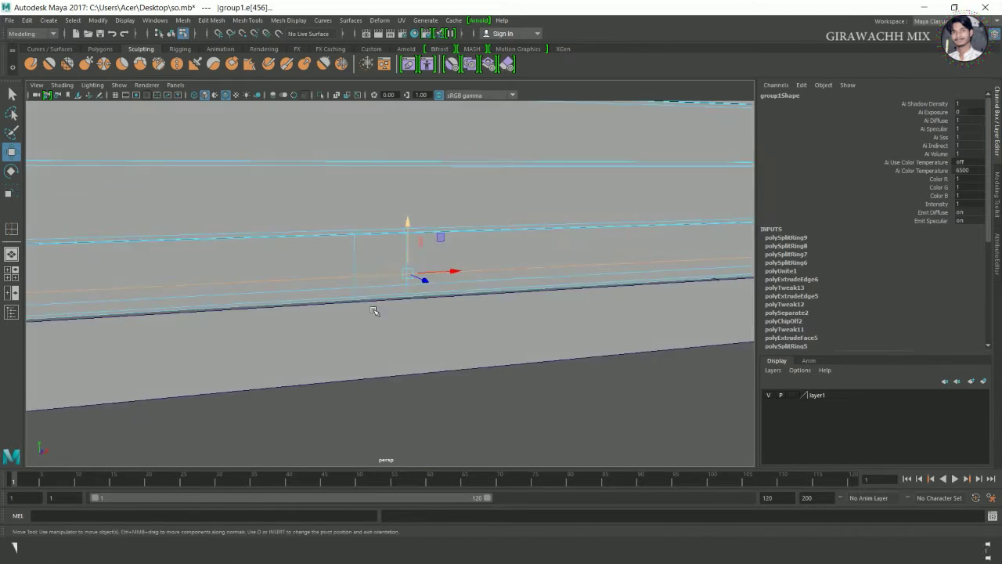
right_drag(364, 253, 421, 224)
click(523, 405)
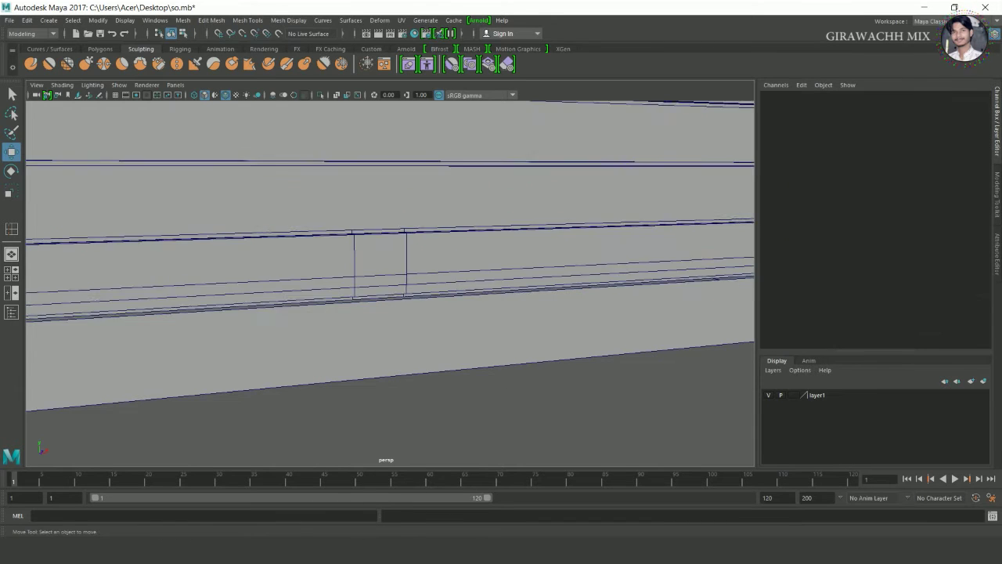
Step: Review the whole shutter front and then the new edge loops on the bottom slat up close
scroll(523, 405, down, 8)
alt+drag(238, 322, 478, 290)
scroll(351, 336, down, 7)
scroll(478, 290, up, 3)
alt+drag(446, 403, 532, 376)
click(552, 360)
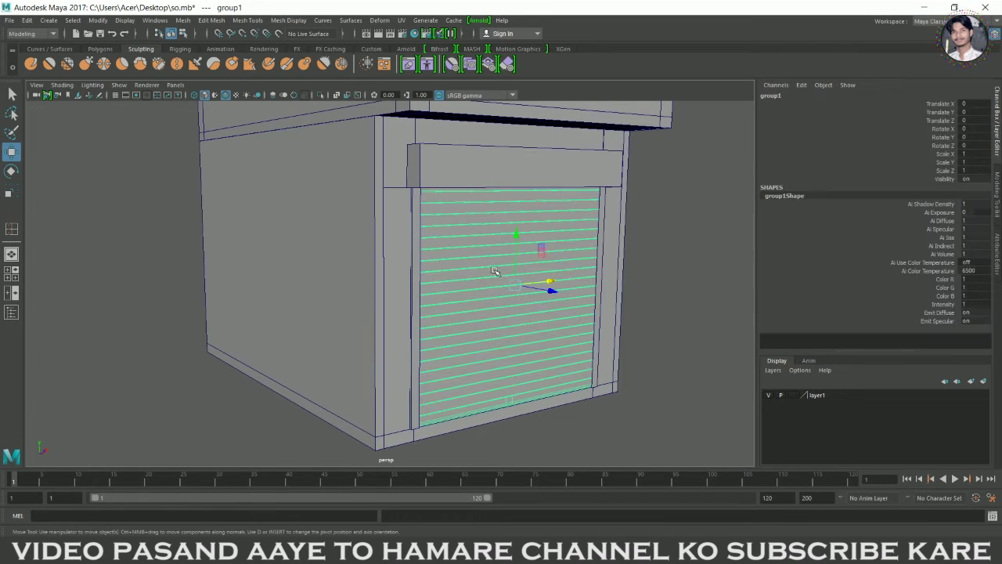
alt+middle_drag(555, 357, 498, 253)
scroll(577, 345, up, 5)
click(577, 353)
scroll(566, 331, up, 4)
alt+middle_drag(566, 331, 517, 238)
scroll(518, 239, up, 3)
scroll(595, 255, up, 5)
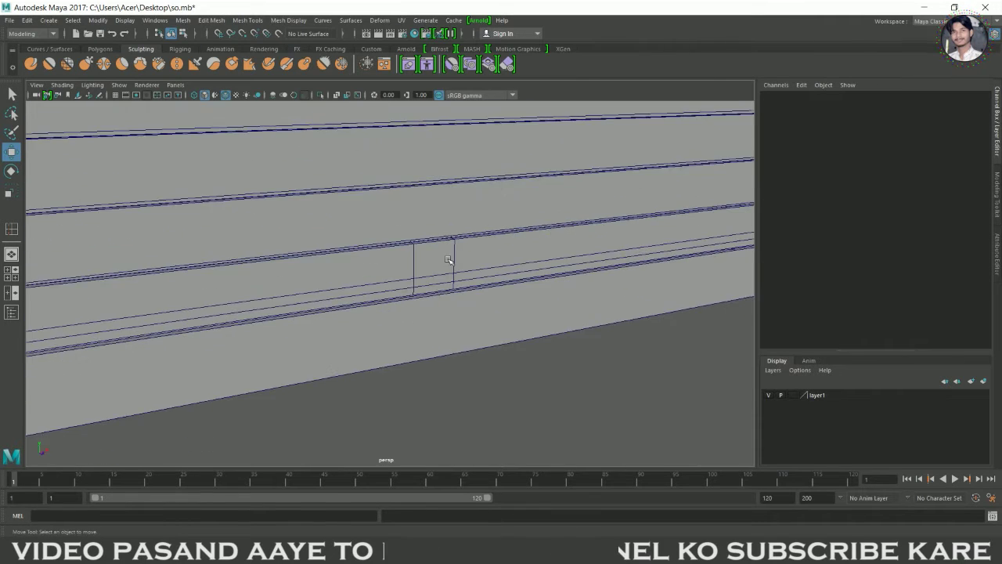
alt+drag(595, 255, 537, 277)
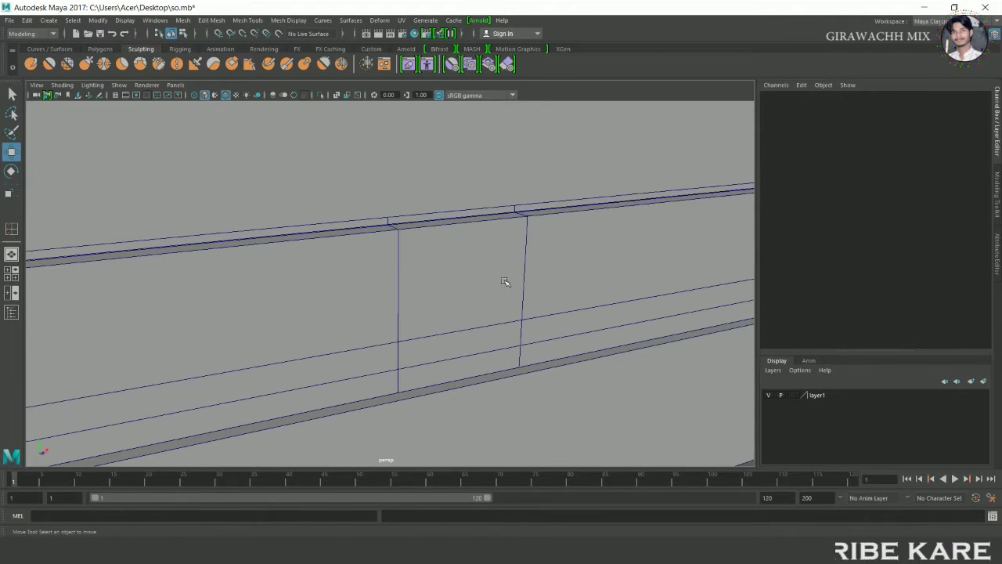
Step: Insert two closely spaced vertical edge loops between the existing pair at the middle of the bottom slat
click(497, 336)
alt+drag(493, 339, 431, 252)
shift+right_drag(445, 191, 435, 202)
alt+drag(440, 190, 485, 203)
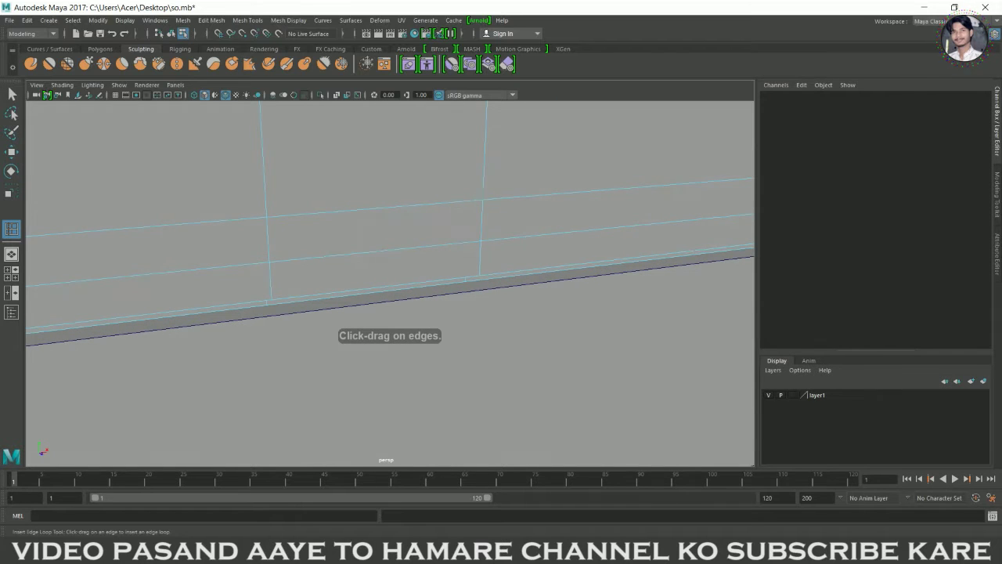
click(351, 213)
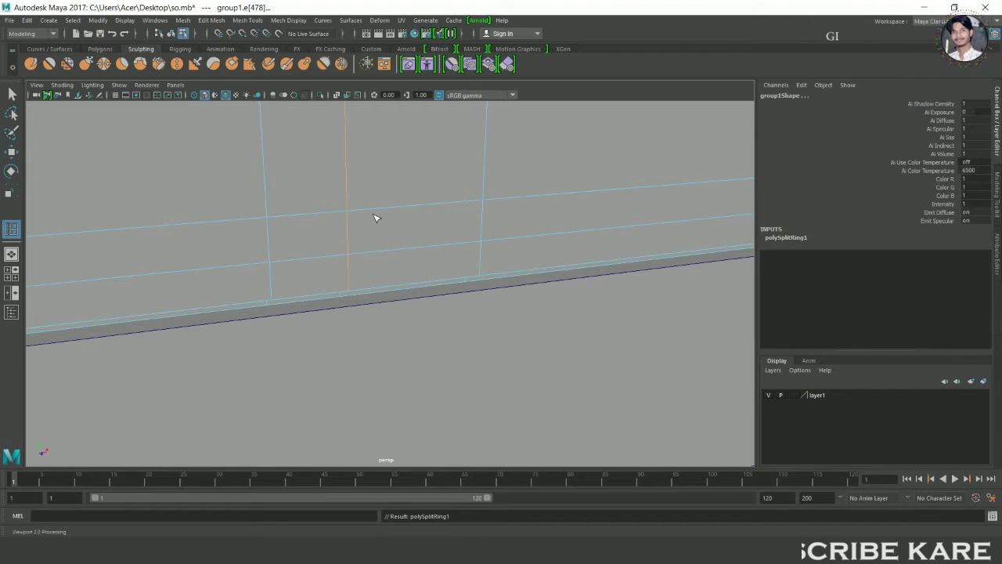
click(375, 217)
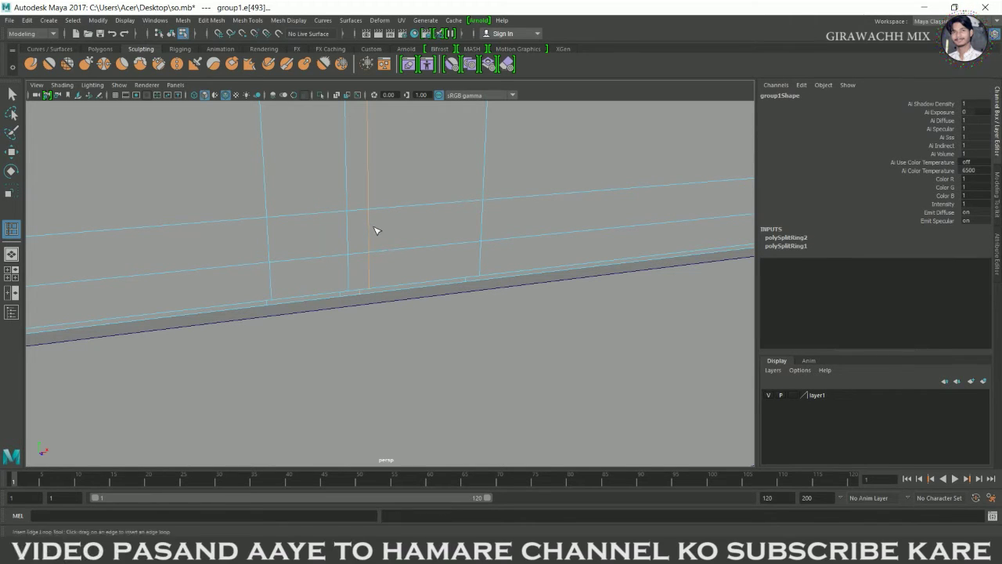
Step: Insert three more horizontal edge loops within the narrow band between the two lower horizontal loops
click(375, 232)
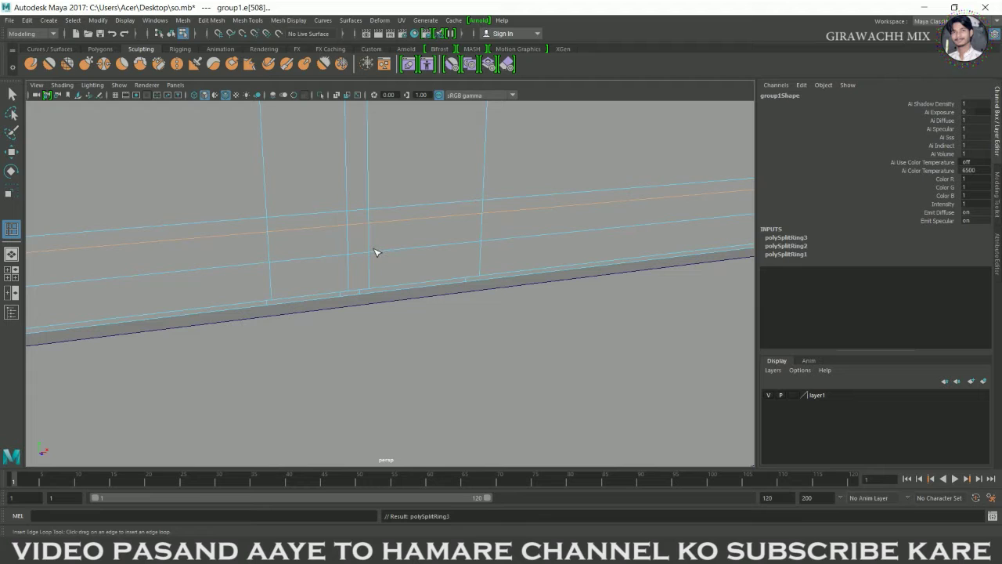
click(374, 244)
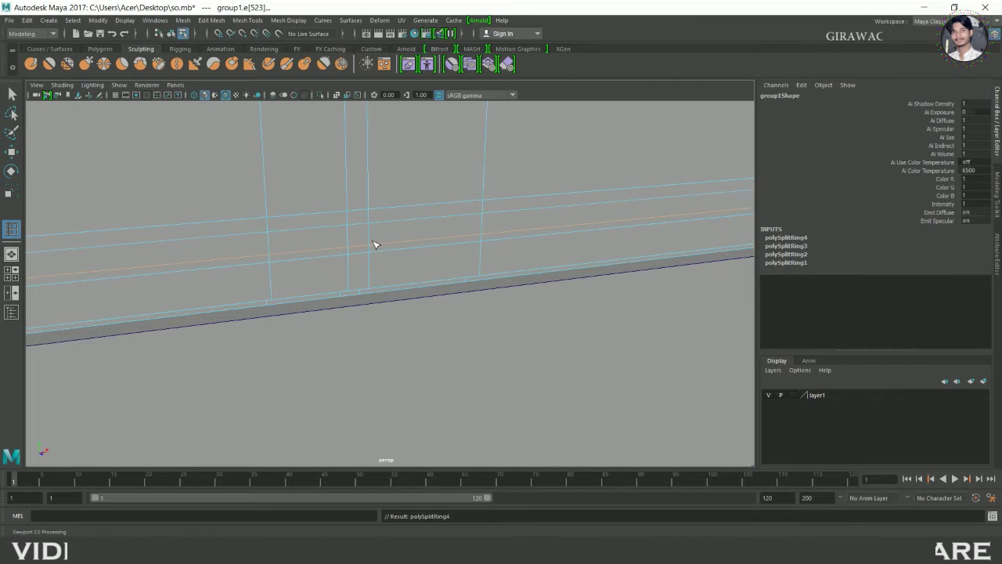
click(378, 246)
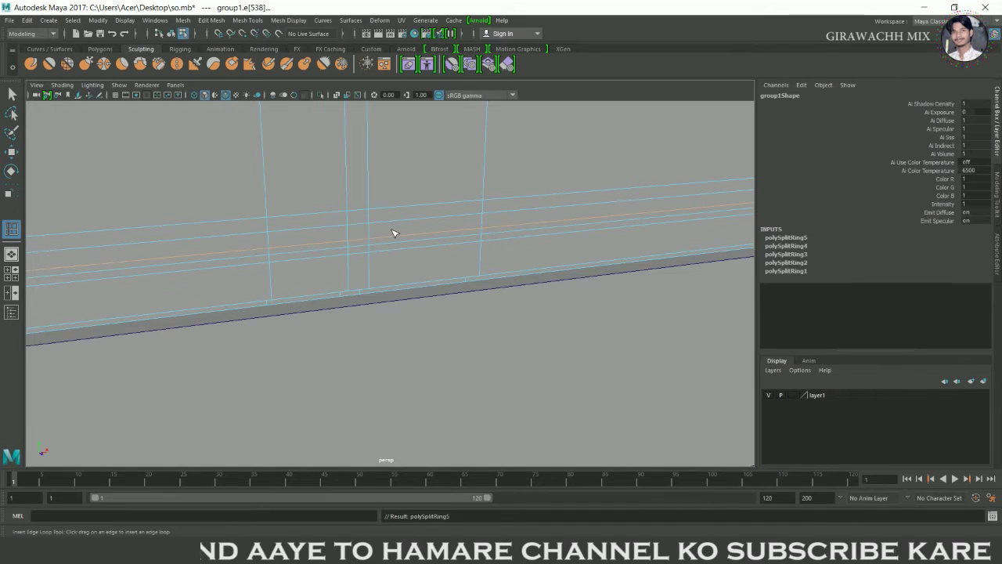